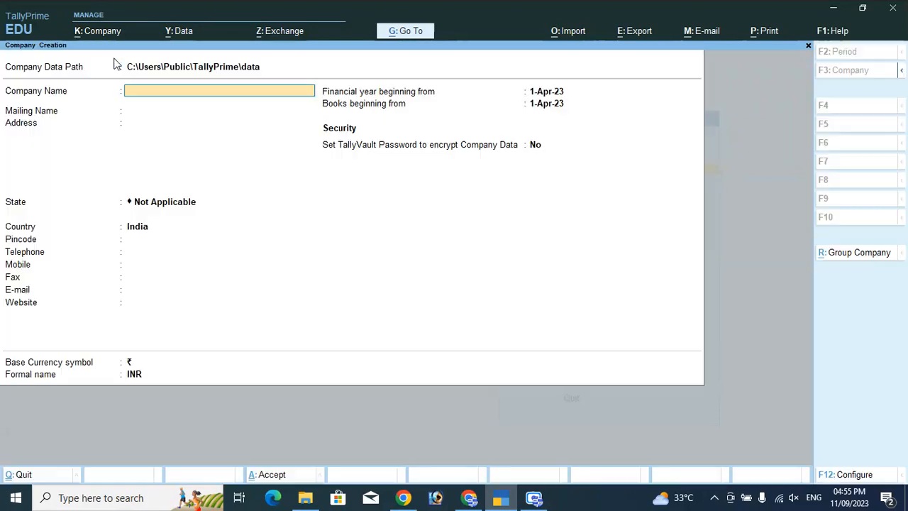
type("Su")
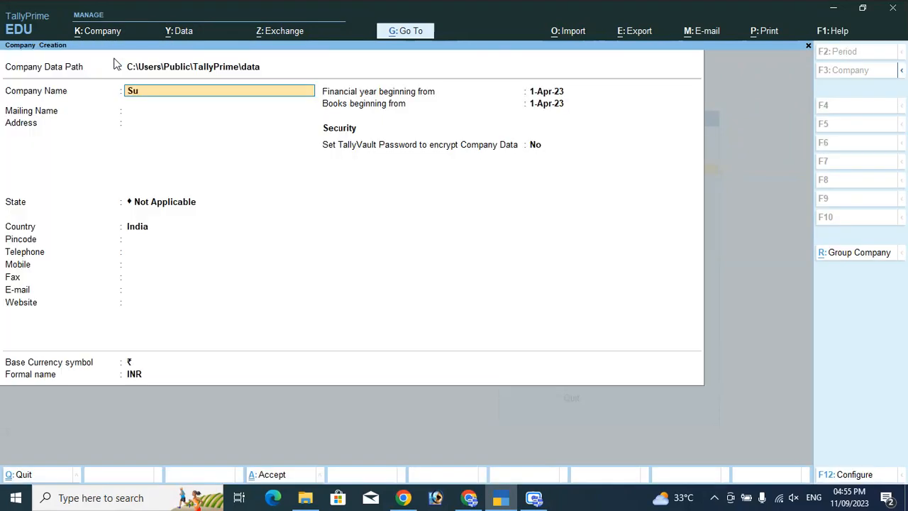
type("bhi Technology")
key("Return")
key("Return")
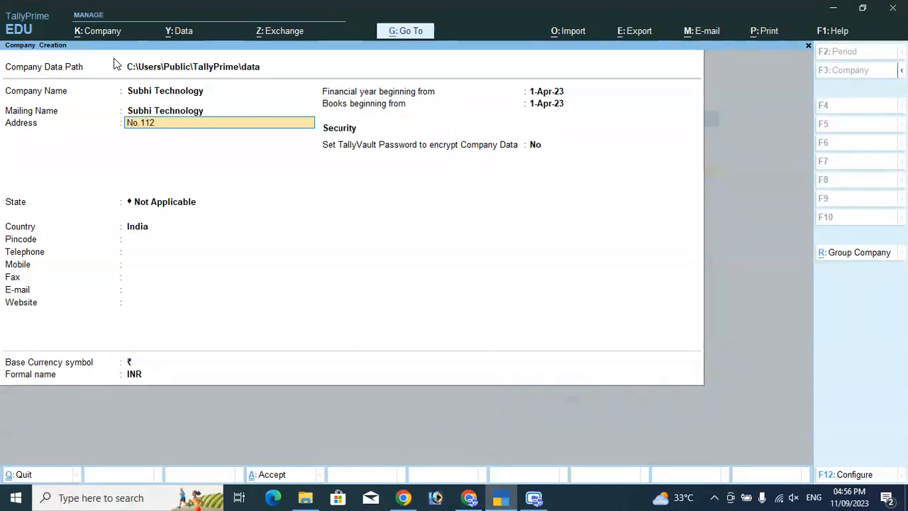
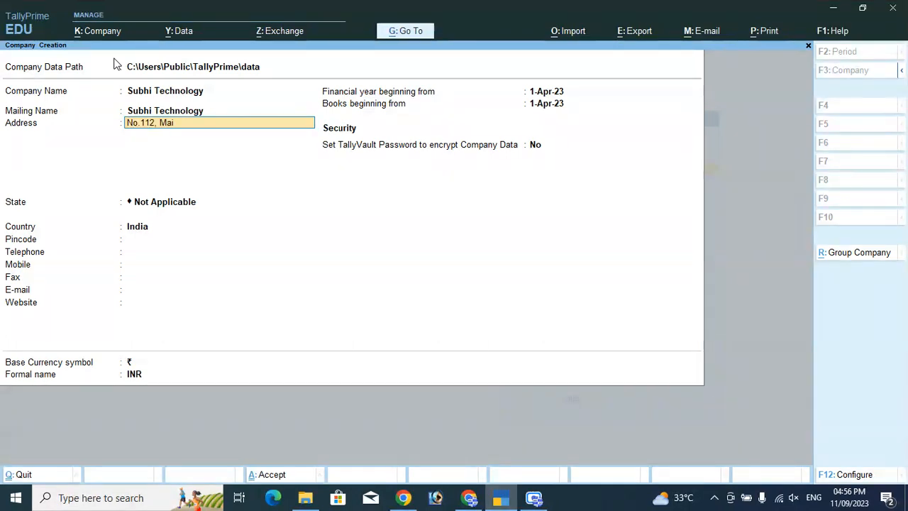
key("Return")
type("SAP Theta")
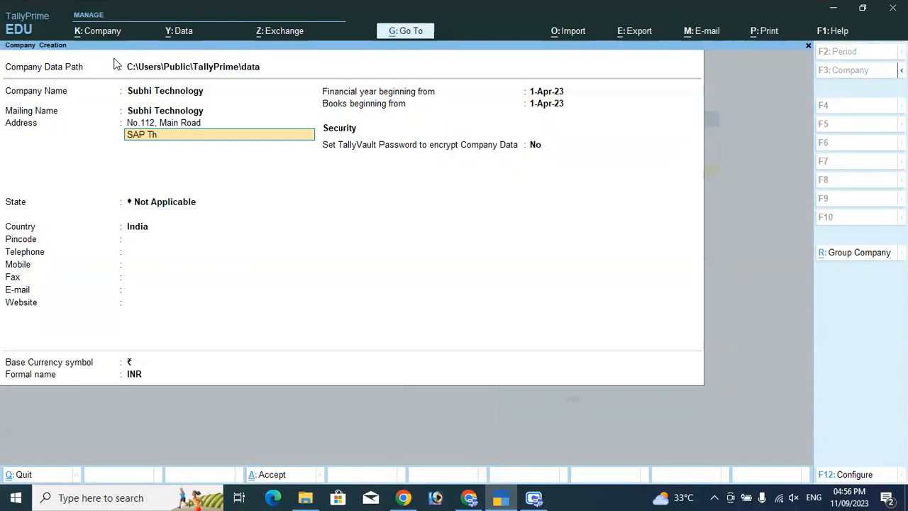
key("BackSpace")
key("BackSpace")
type("atre Near")
key("Return")
type("T")
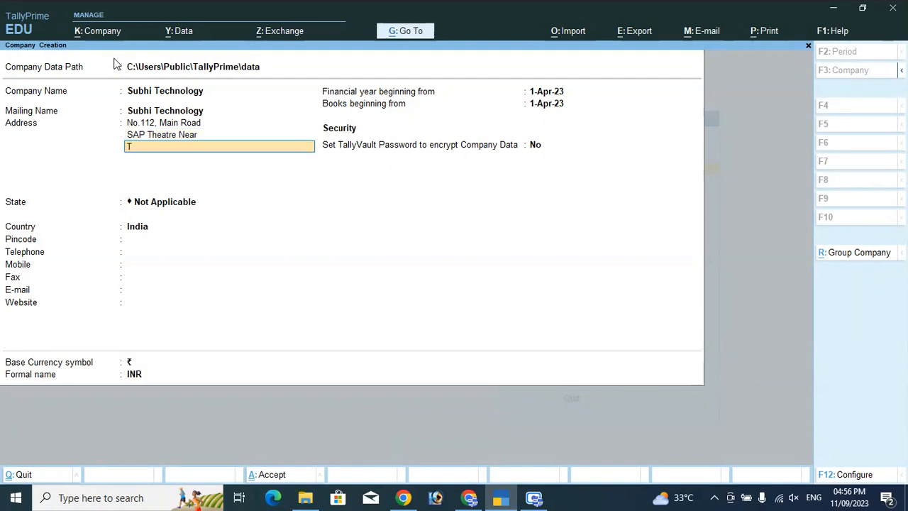
type("irupur")
key("Return")
key("Return")
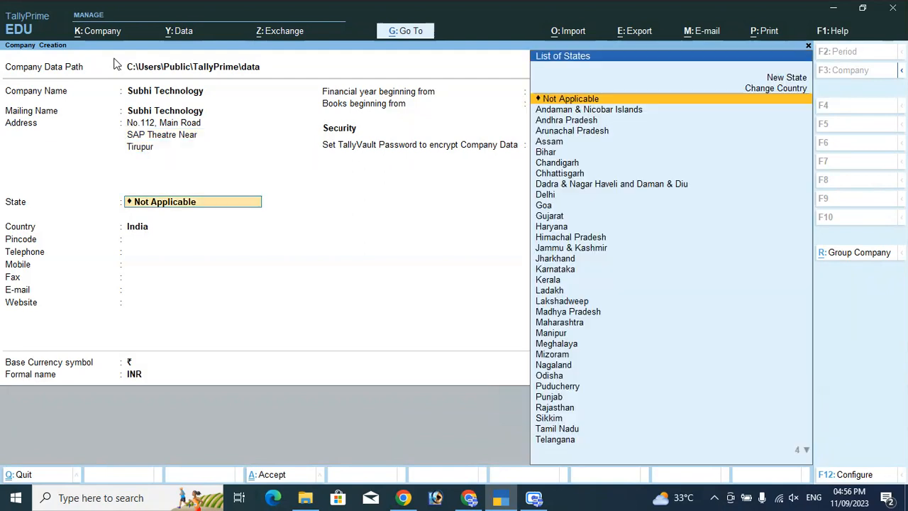
Set state Tamil Nadu and pincode 641603, then confirm creating the company
type("Ta")
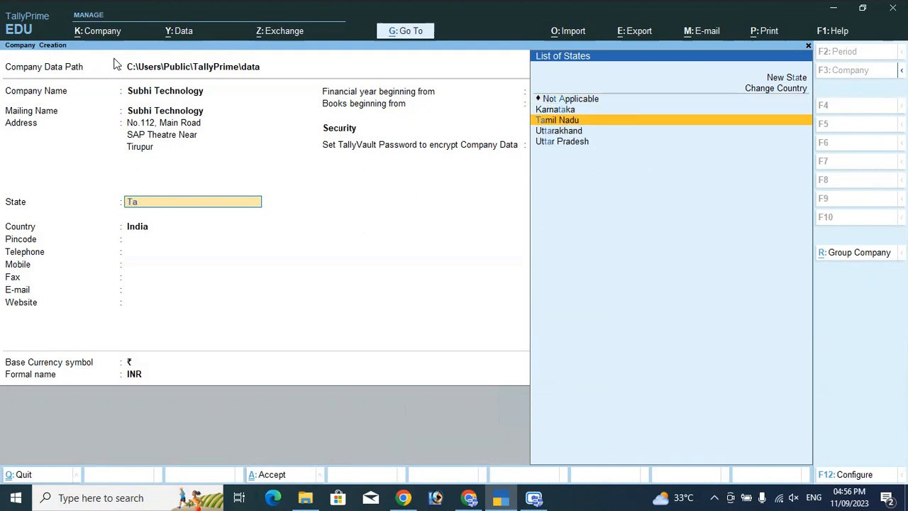
key("Return")
type("641603")
key("Return")
key("Return")
key("Return")
key("Return")
key("Return")
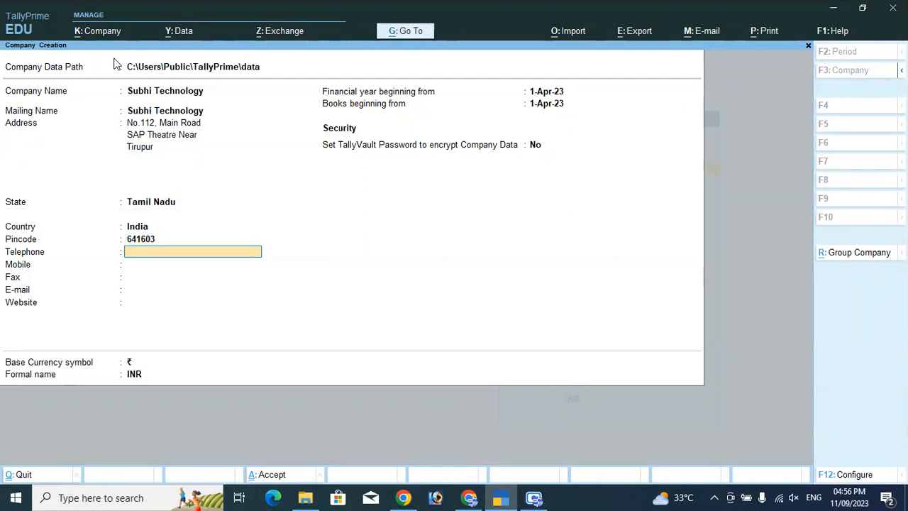
key("Return")
key("Return")
key("Return")
key("Return")
key("Return")
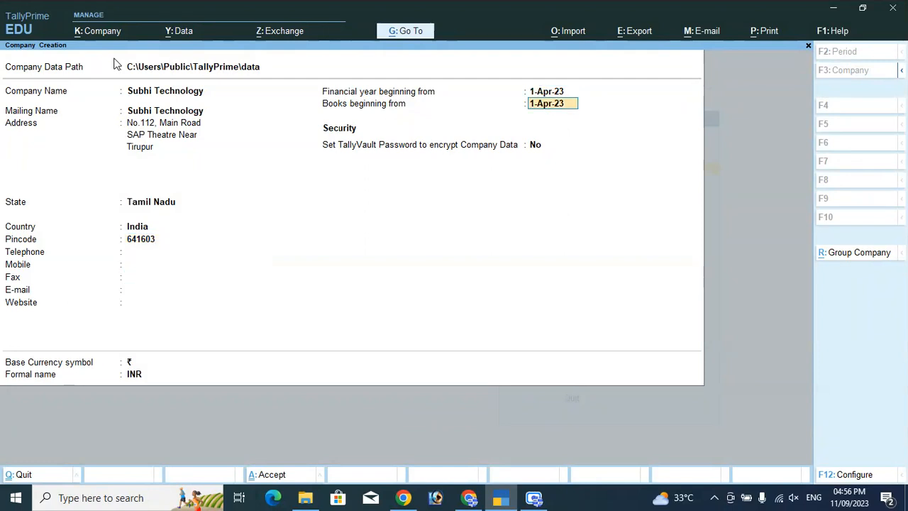
key("Return")
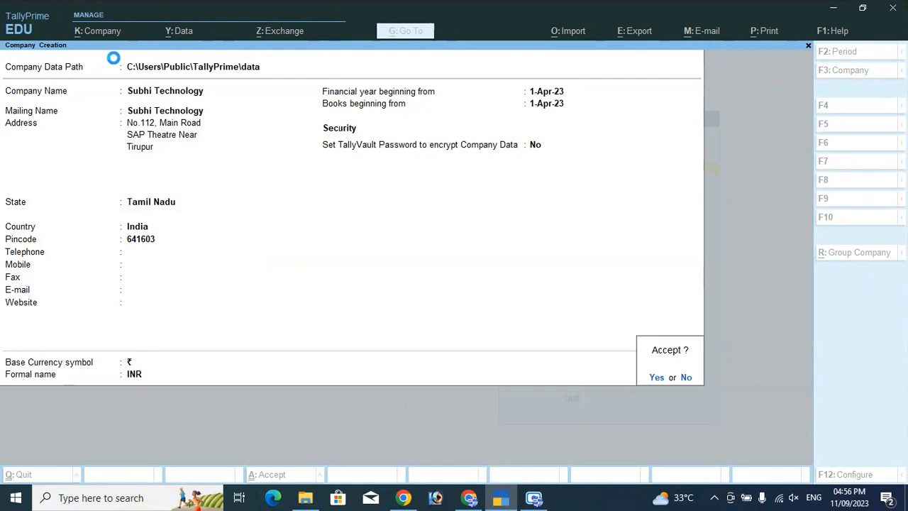
key("Return")
Enable GST with state Tamil Nadu, Regular registration and the company's GSTIN
key("Return")
key("Return")
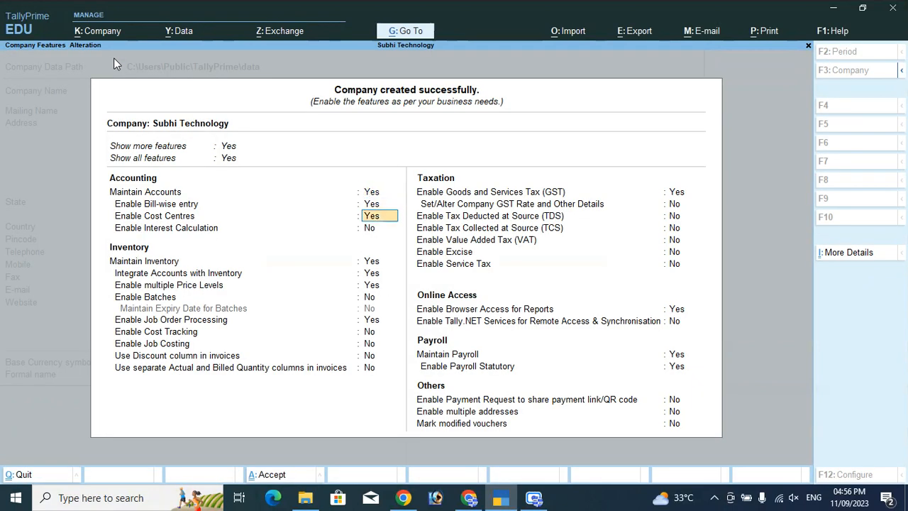
key("Return")
key("Return")
key("Return")
key("Return")
key("Return")
key("Return")
key("Return")
key("Return")
key("Return")
key("Return")
key("Return")
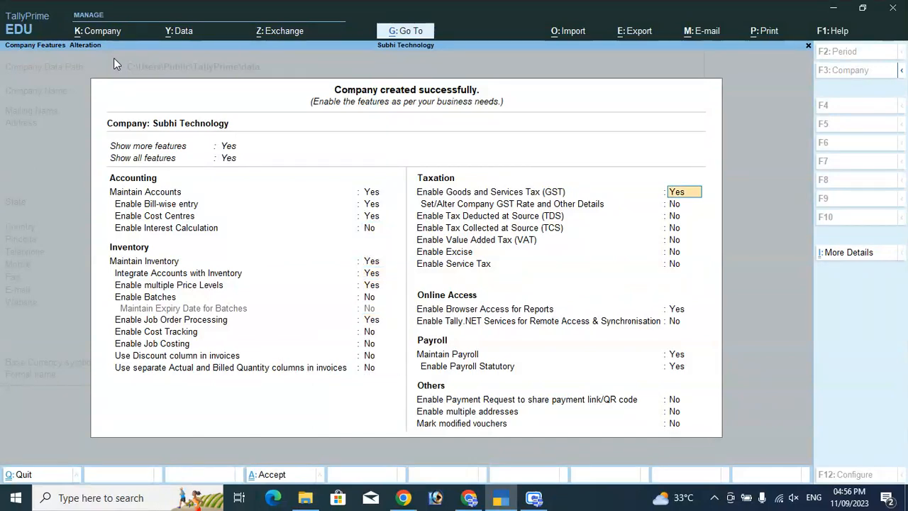
key("Return")
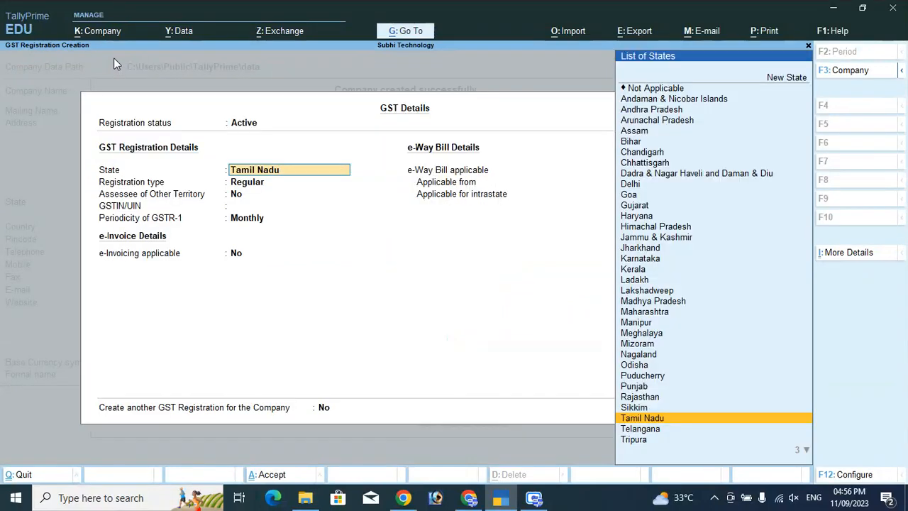
key("Return")
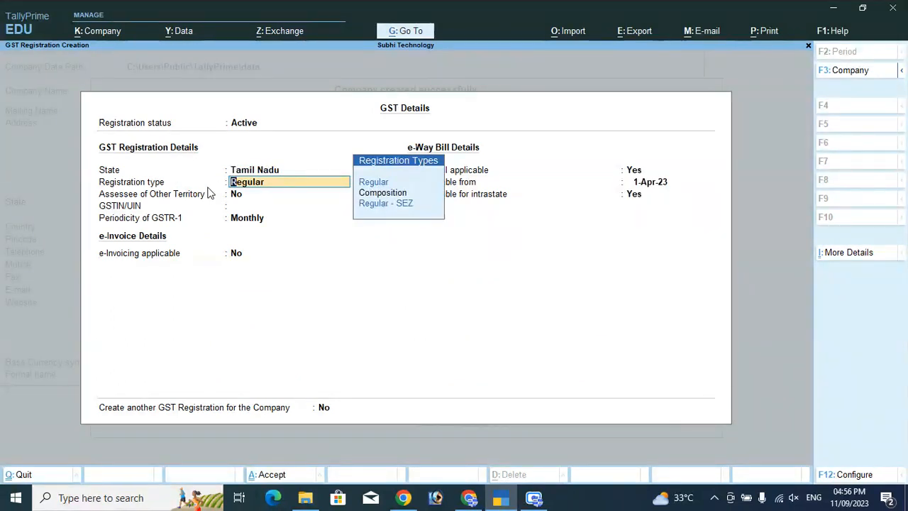
key("Return")
key("Return")
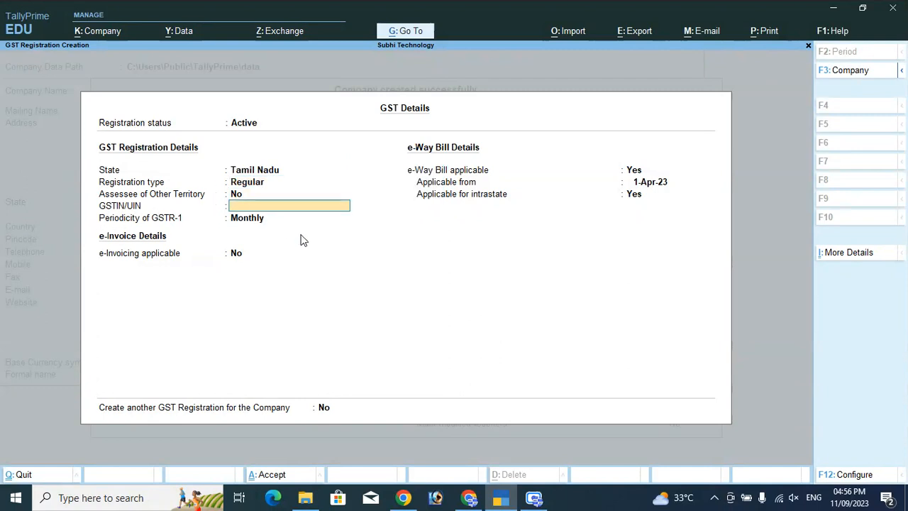
type("33HDJU47648H")
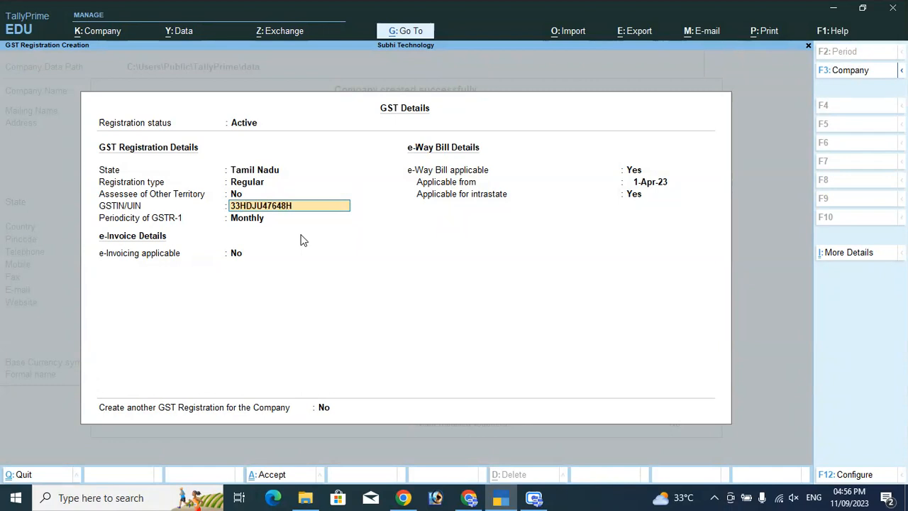
type("DY")
key("Return")
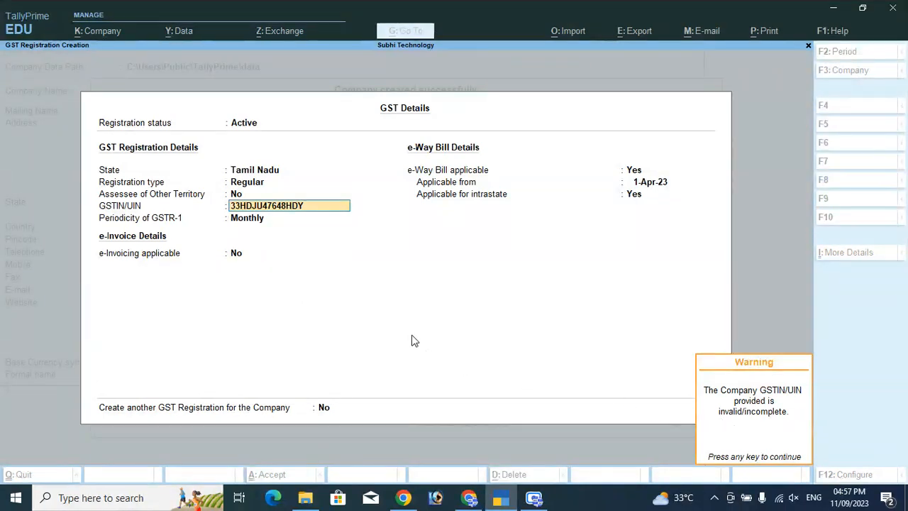
key("Return")
key("Return")
key("Return")
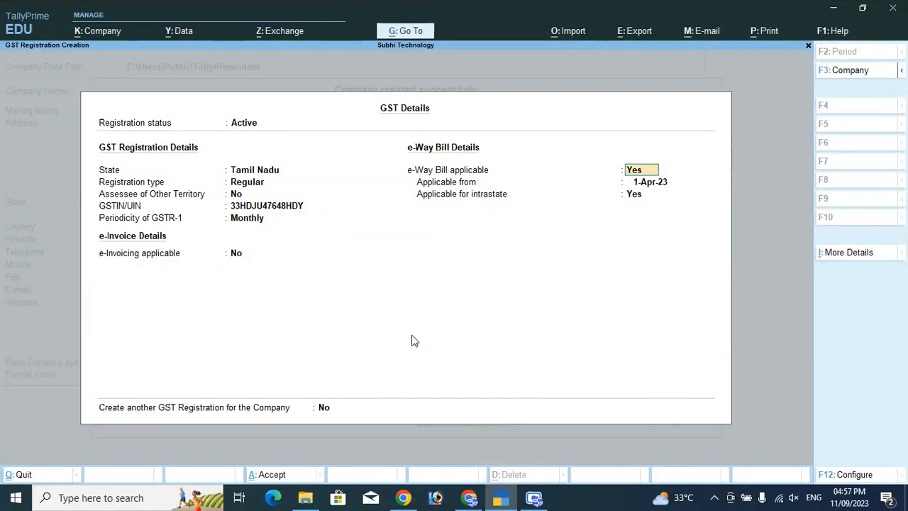
key("Return")
key("Return")
key("Return")
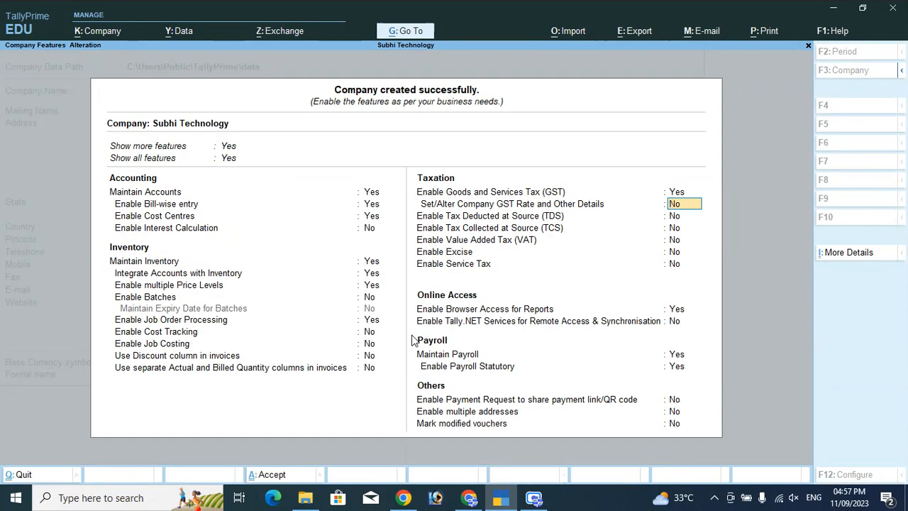
Set Maintain Payroll to No and accept the company features
key("Return")
key("Return")
key("Return")
key("Return")
key("Return")
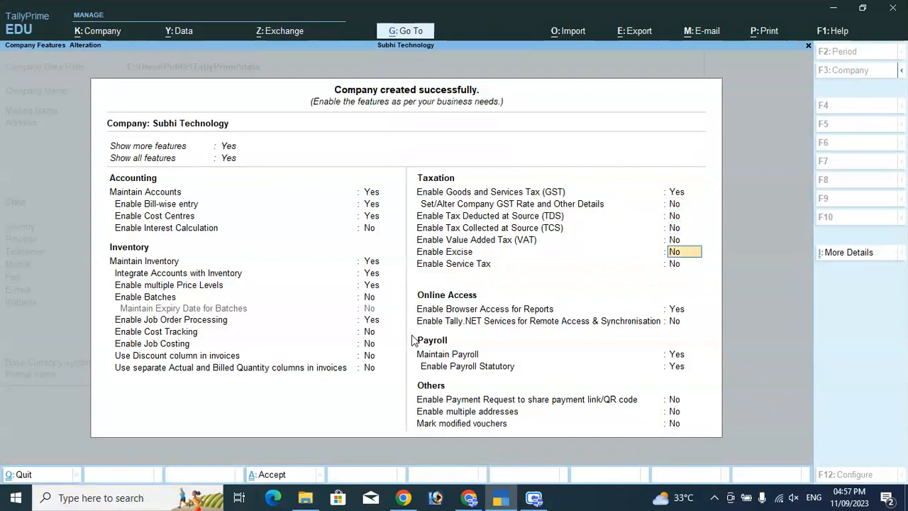
key("Return")
key("Return")
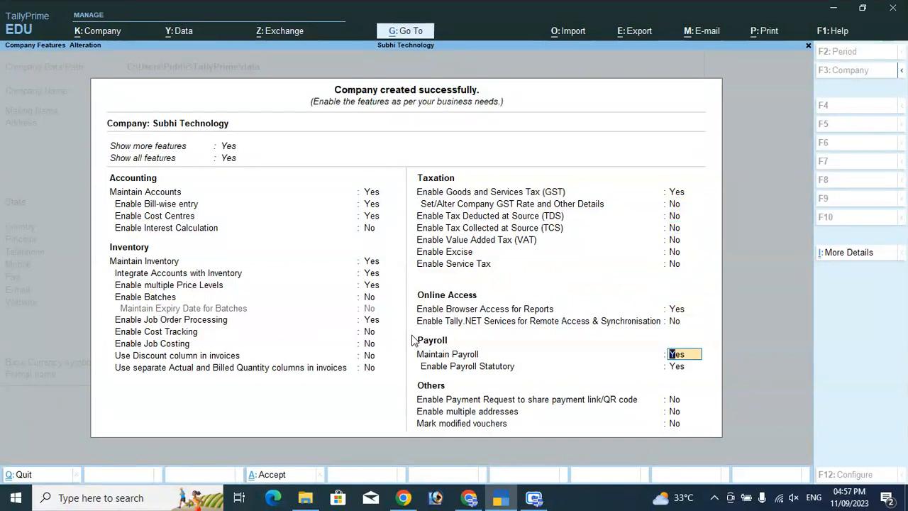
key("n")
key("Return")
key("Return")
key("Return")
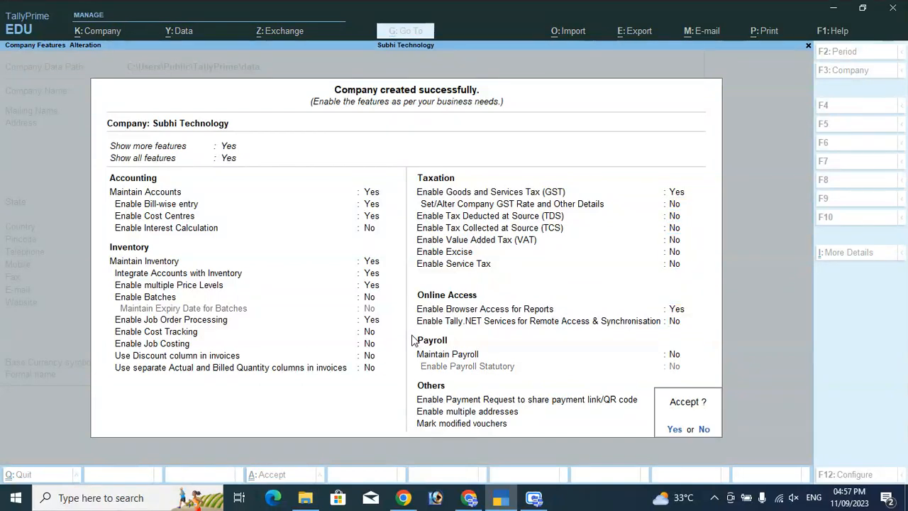
key("Return")
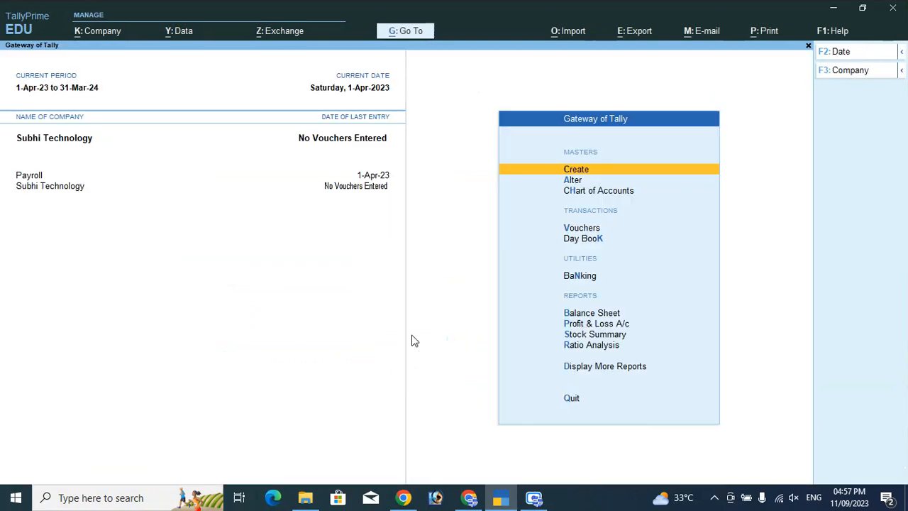
Start a Purchase voucher and begin a new ledger from the Party A/c list
key("Down")
key("Down")
key("Down")
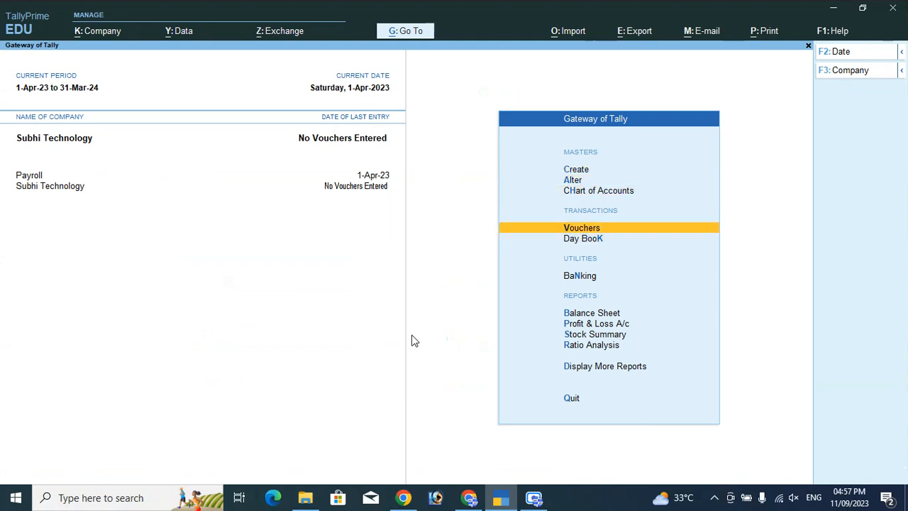
key("Return")
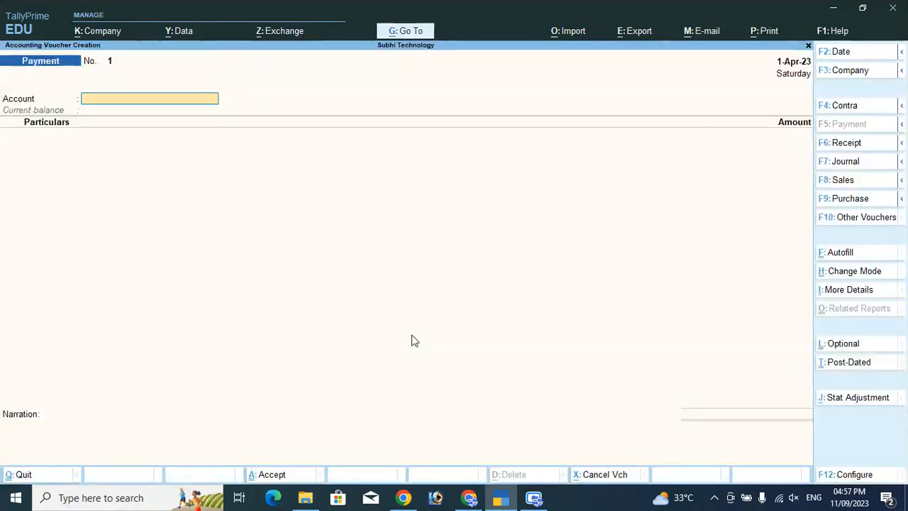
left_click(851, 200)
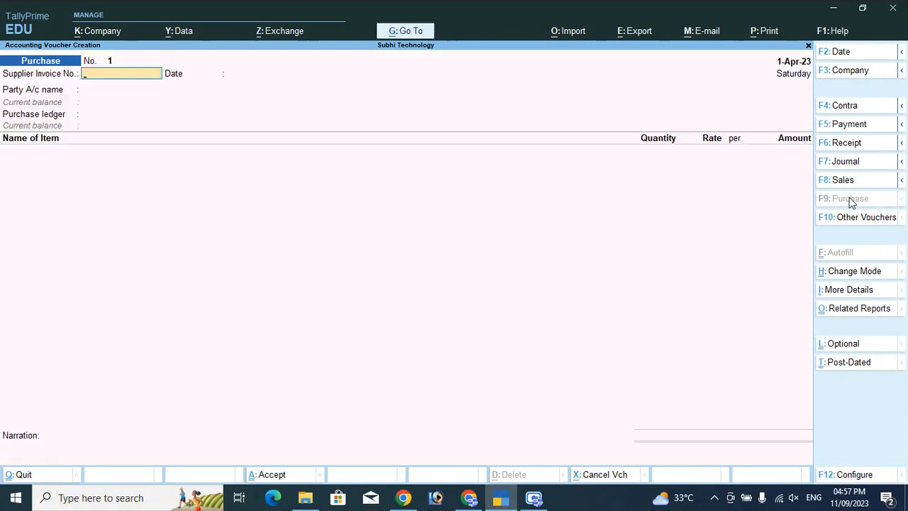
key("Return")
key("Return")
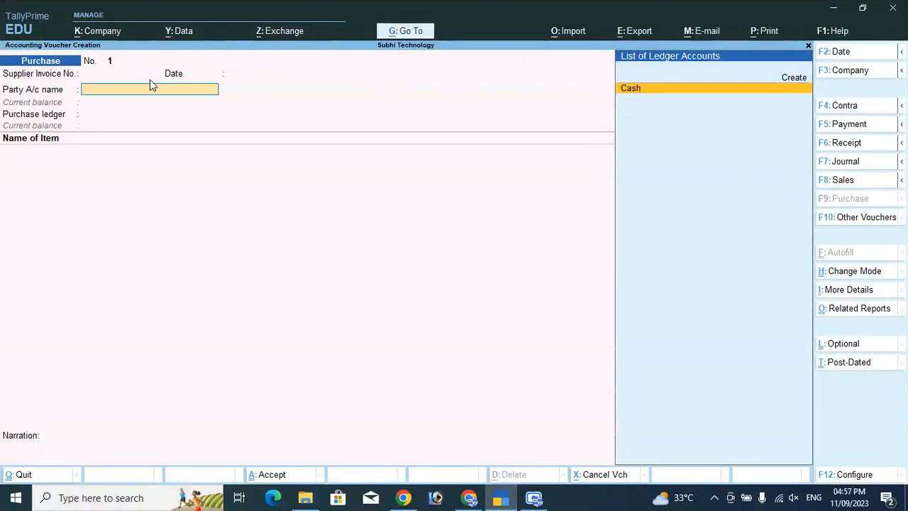
key("Up")
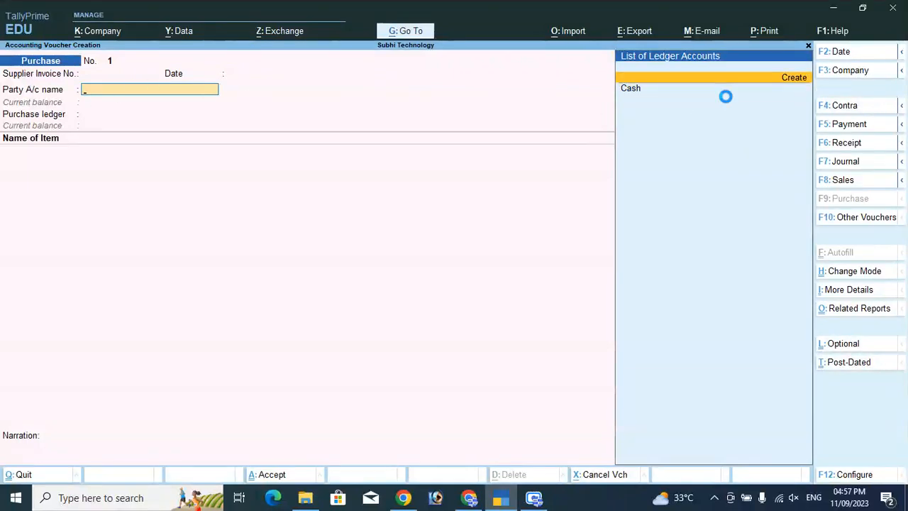
key("Return")
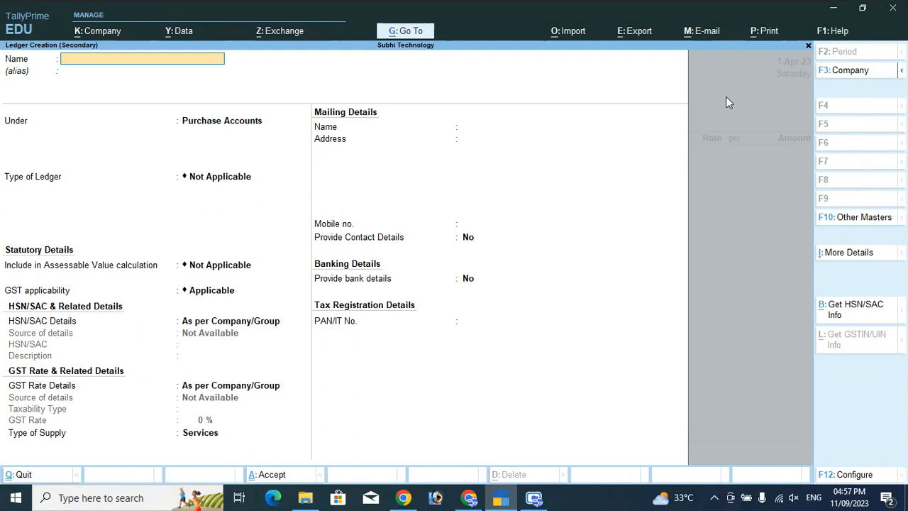
Name the ledger Arun Traders under Sundry Creditors with state Tamil Nadu
type("Arun Traders")
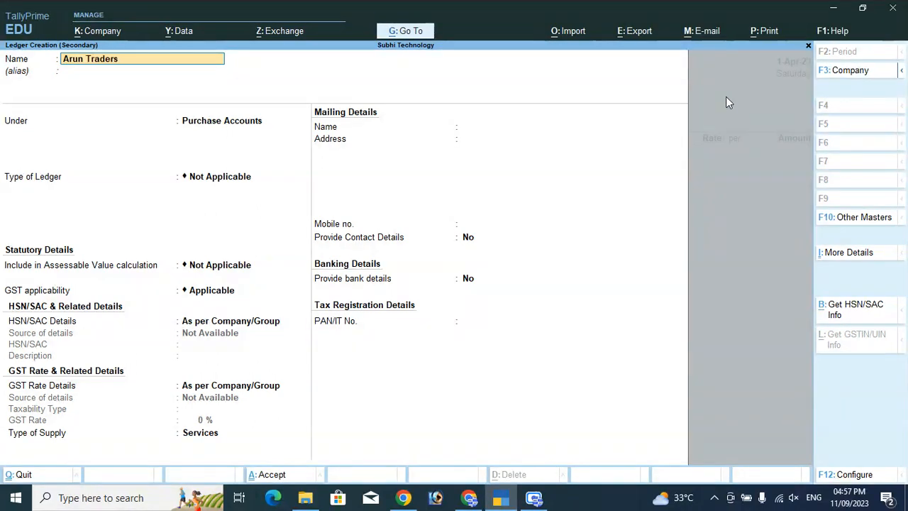
key("Return")
key("Return")
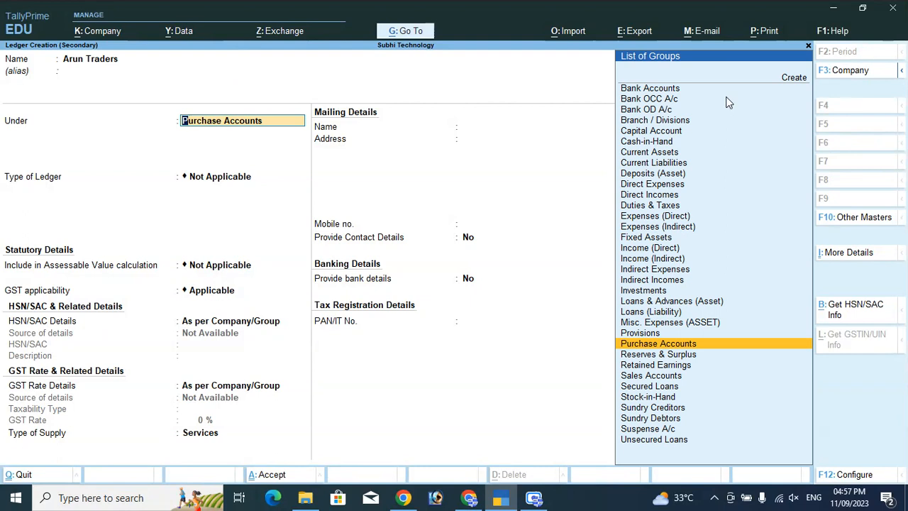
type("Sun")
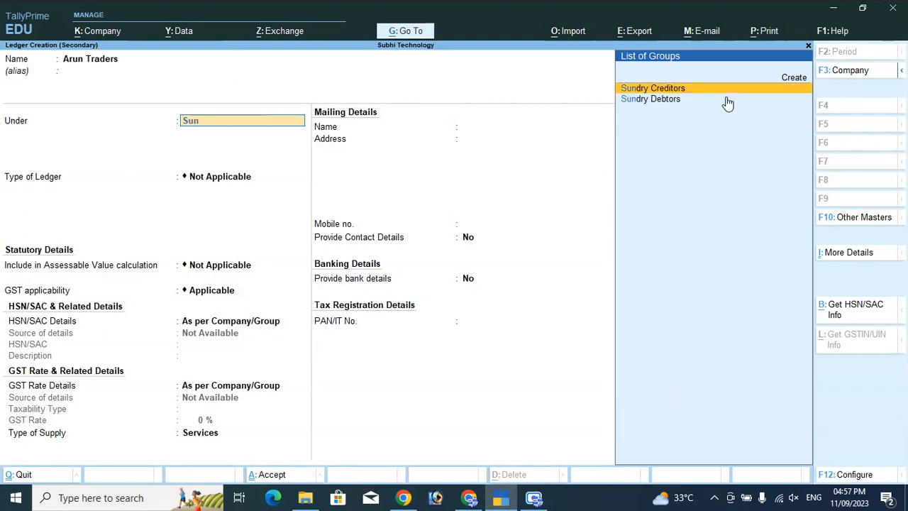
key("Return")
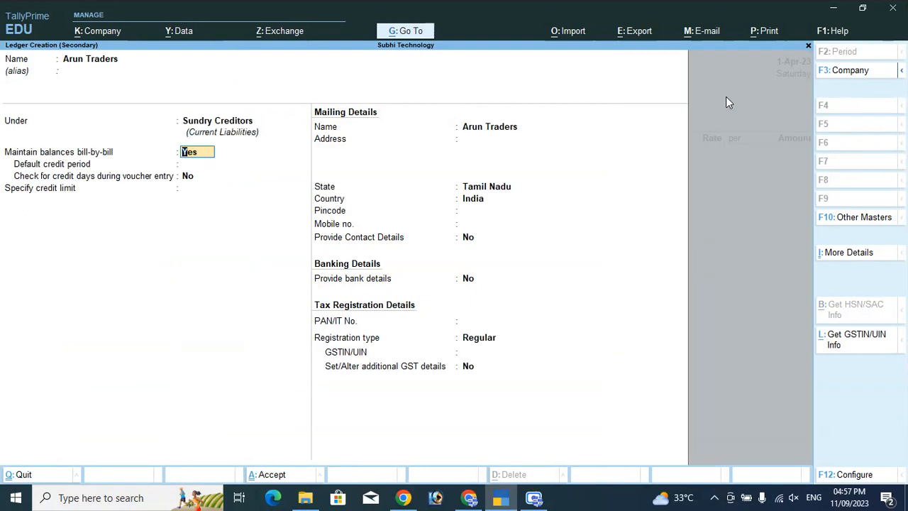
key("Return")
key("Return")
key("Return")
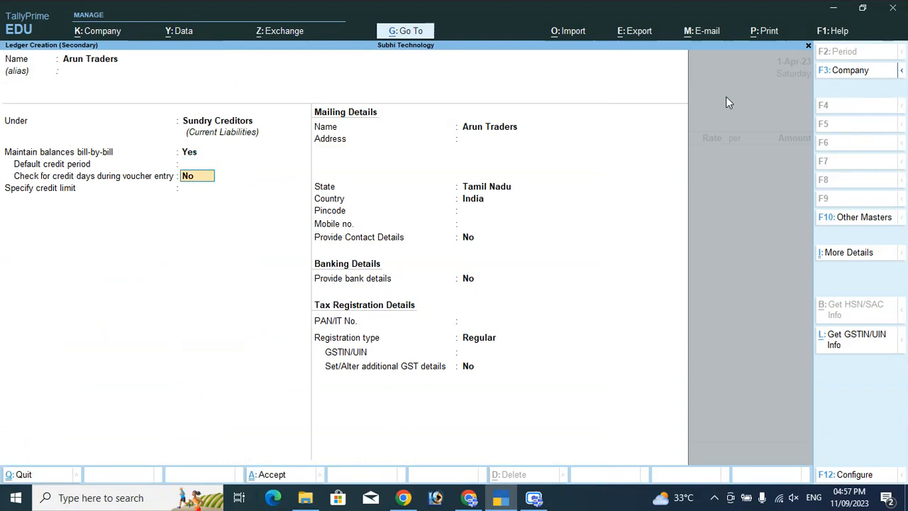
key("Return")
key("Return")
key("Return")
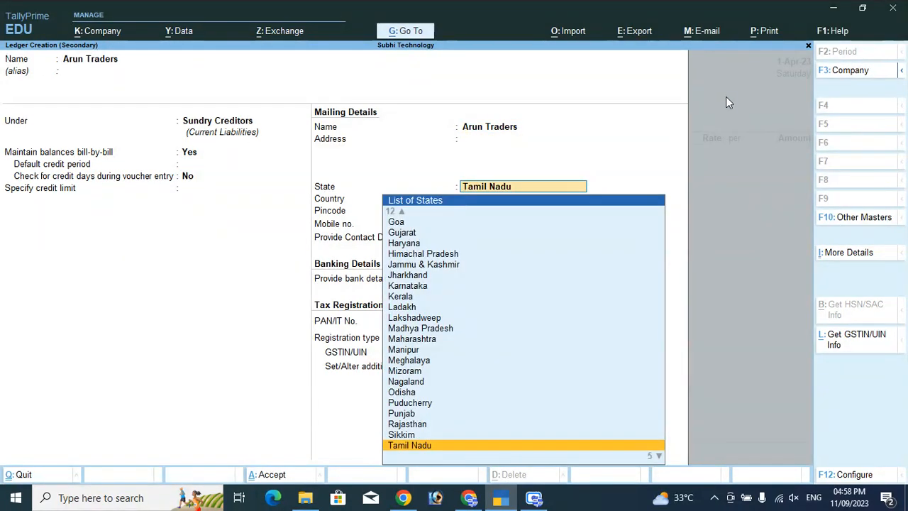
key("Return")
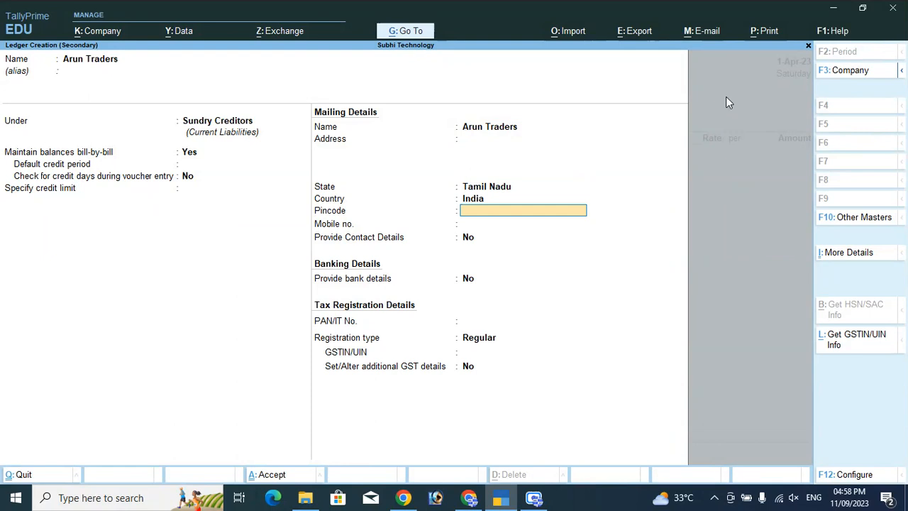
Keep Regular GST registration, enter the supplier's GSTIN and save the ledger
key("Return")
key("Return")
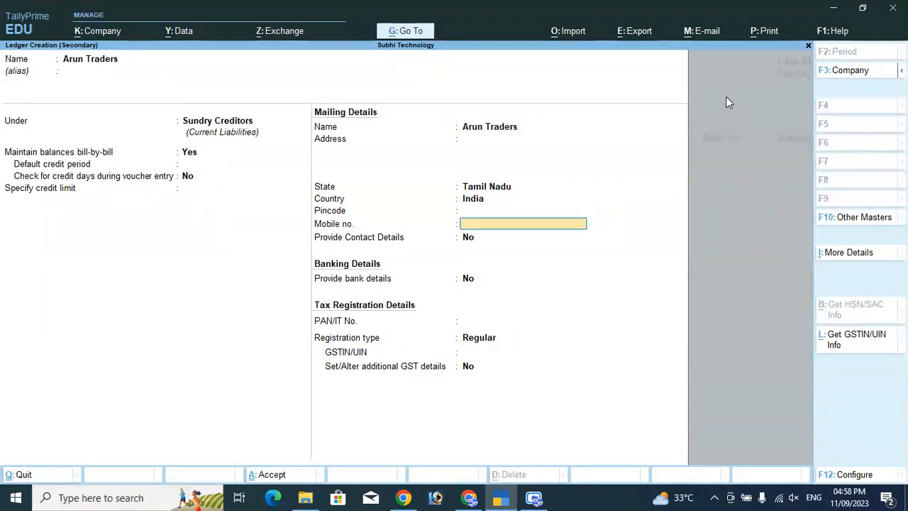
key("Return")
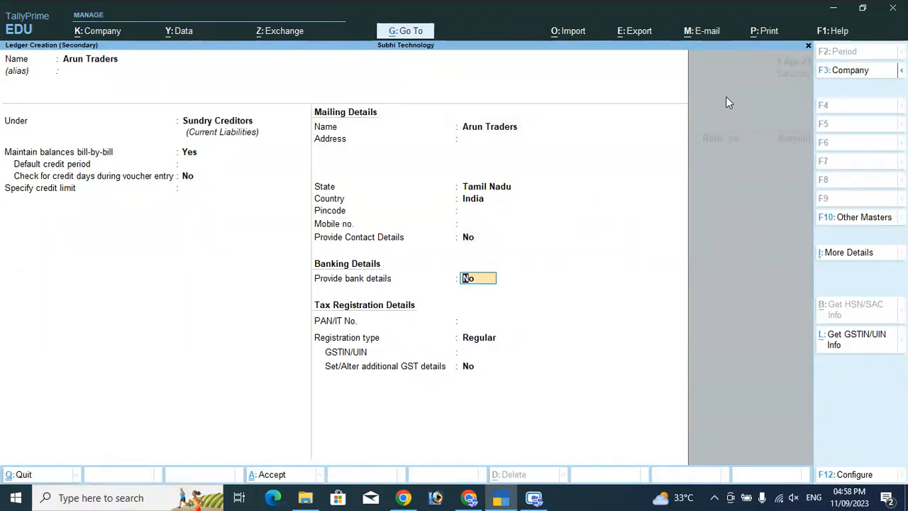
key("Return")
key("Return")
key("Return")
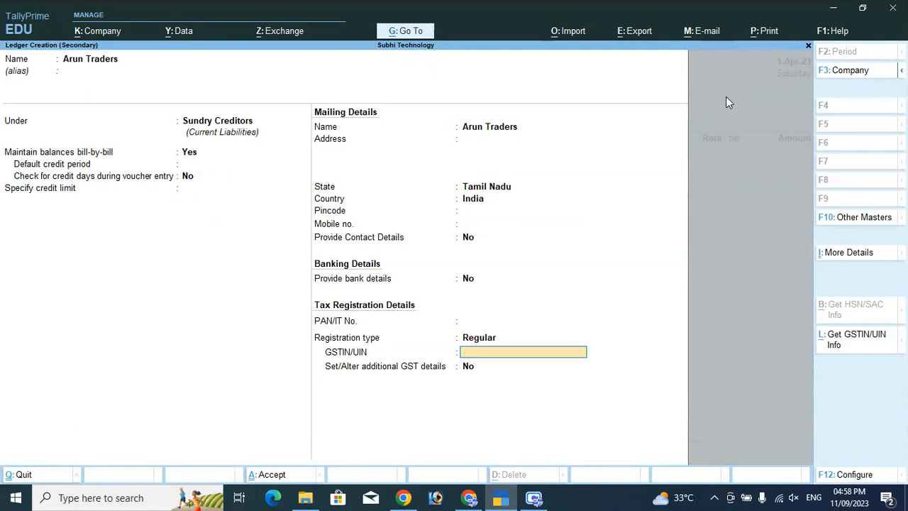
type("33HDUF874738HD")
key("Return")
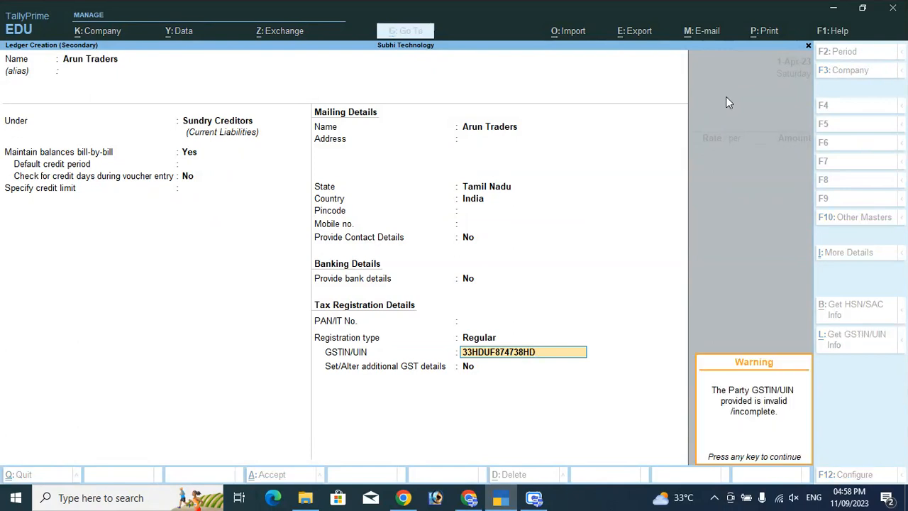
key("Return")
key("Return")
key("Return")
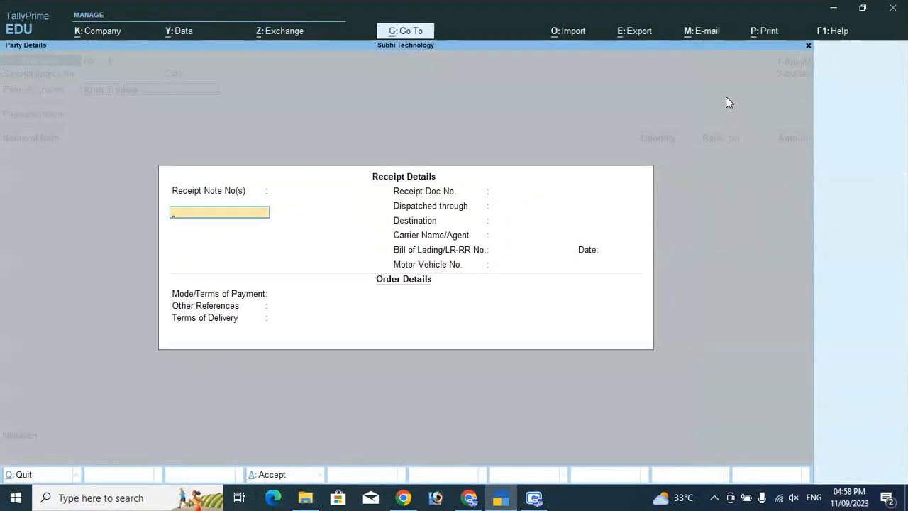
key("Return")
key("Return")
key("Return")
key("Return")
key("Return")
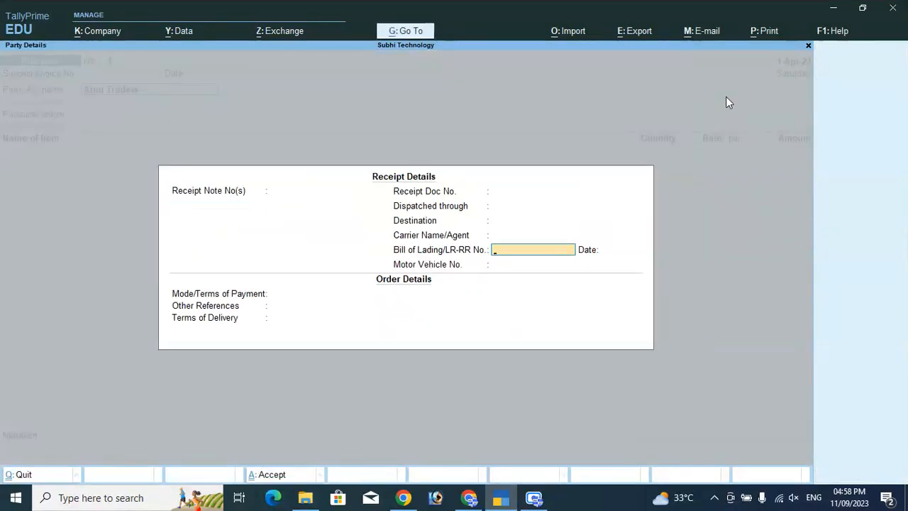
Confirm the receipt and party details for Arun Traders through place of supply
key("Return")
key("Return")
key("Return")
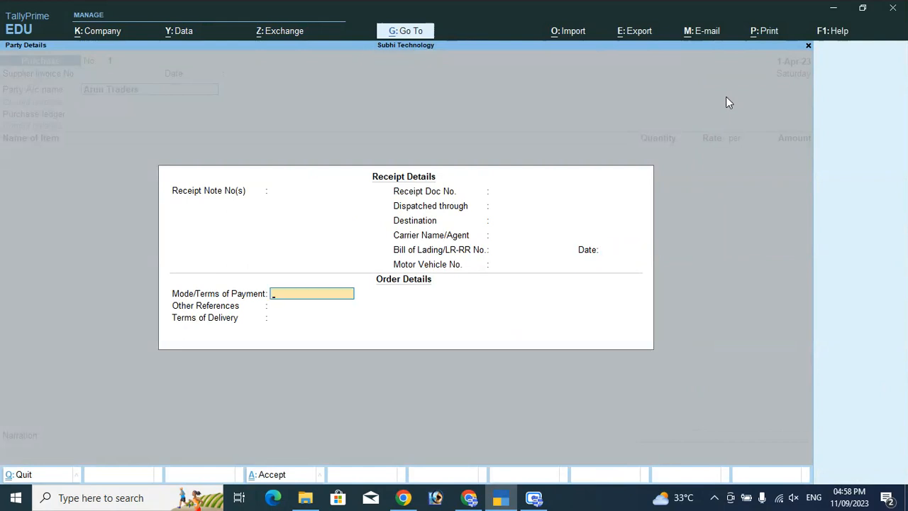
key("Return")
key("Return")
key("Return")
key("Return")
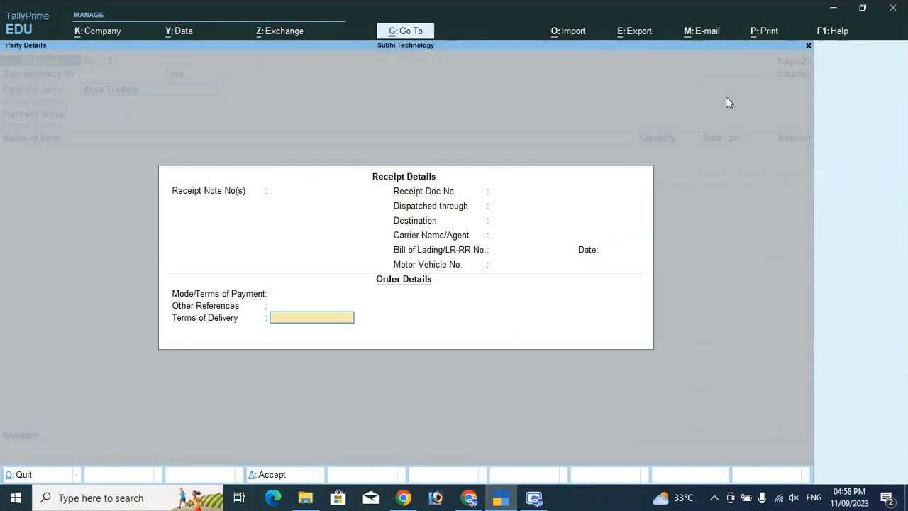
key("Return")
key("Return")
key("Return")
key("Return")
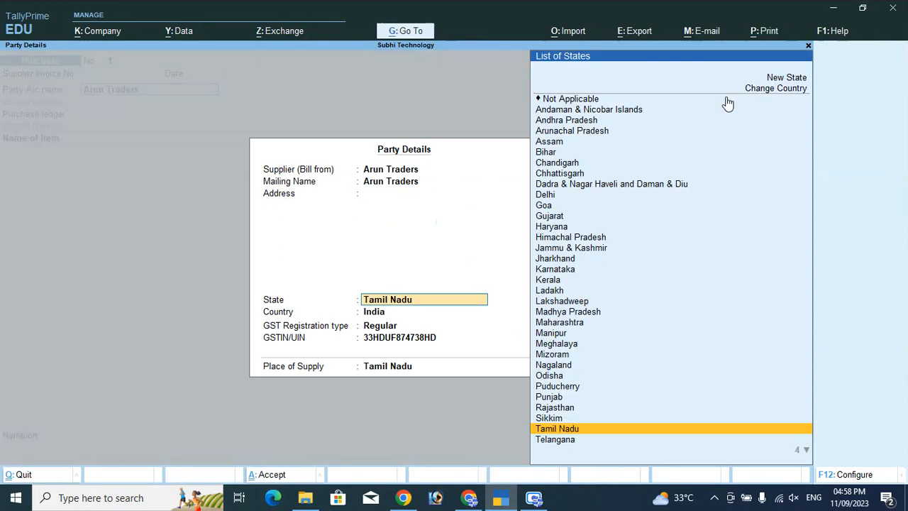
key("Return")
key("Return")
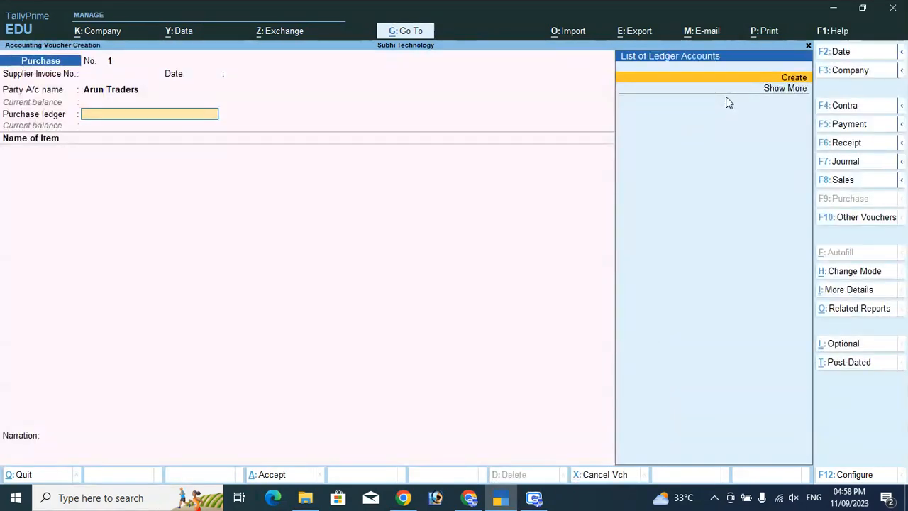
Create the ledger Purchase under Purchase Accounts with supply type Services
key("alt+c")
type("Purchase")
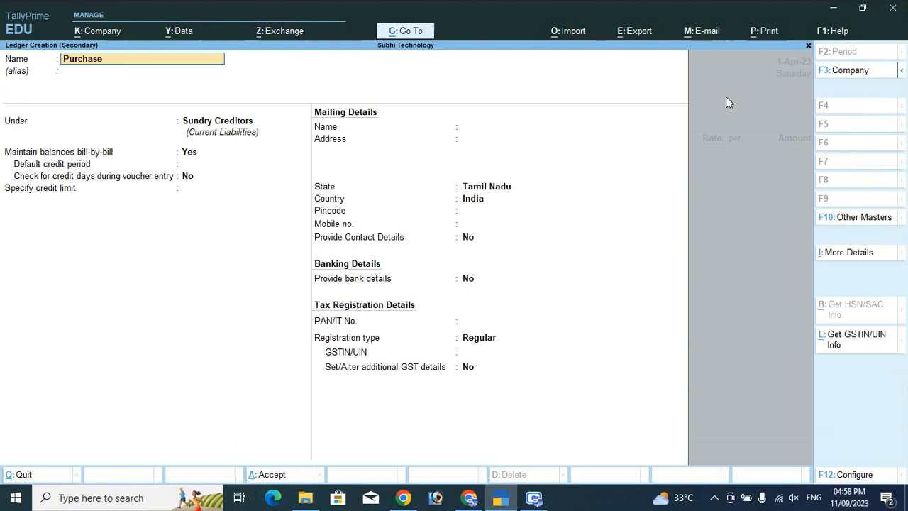
key("Return")
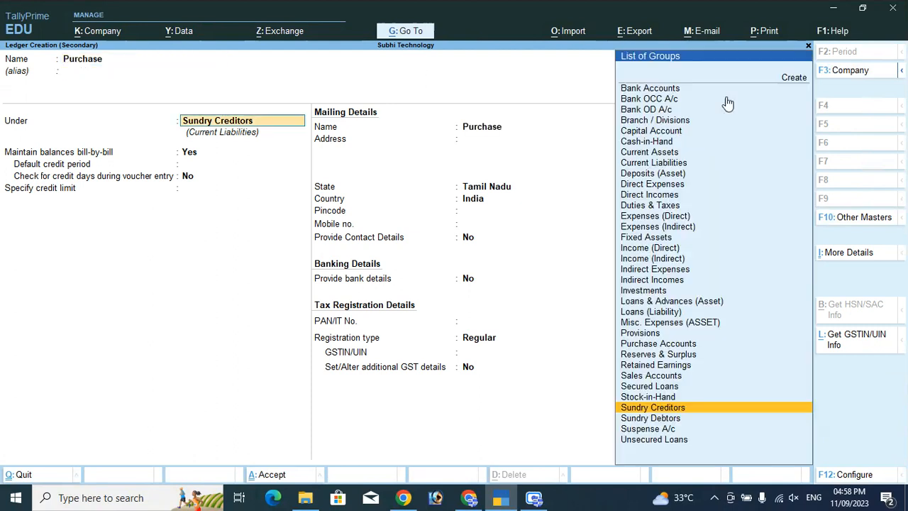
type("Pur")
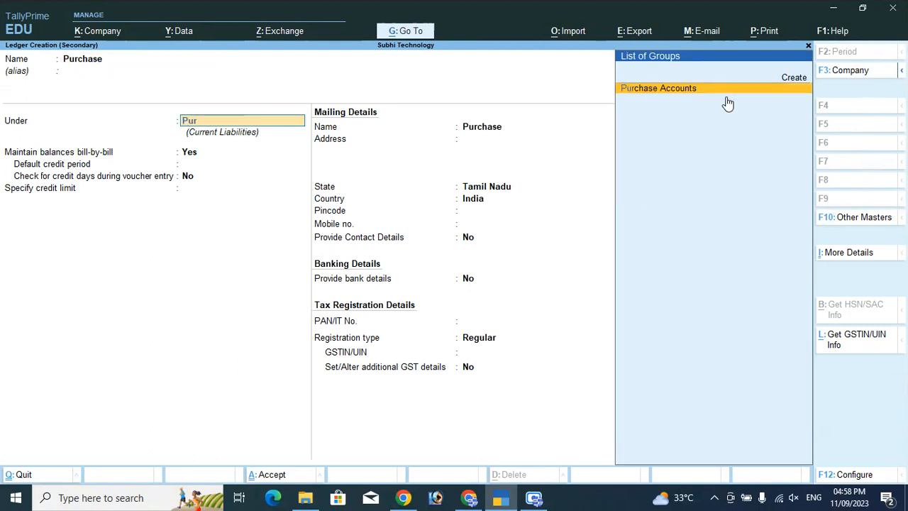
left_click(727, 104)
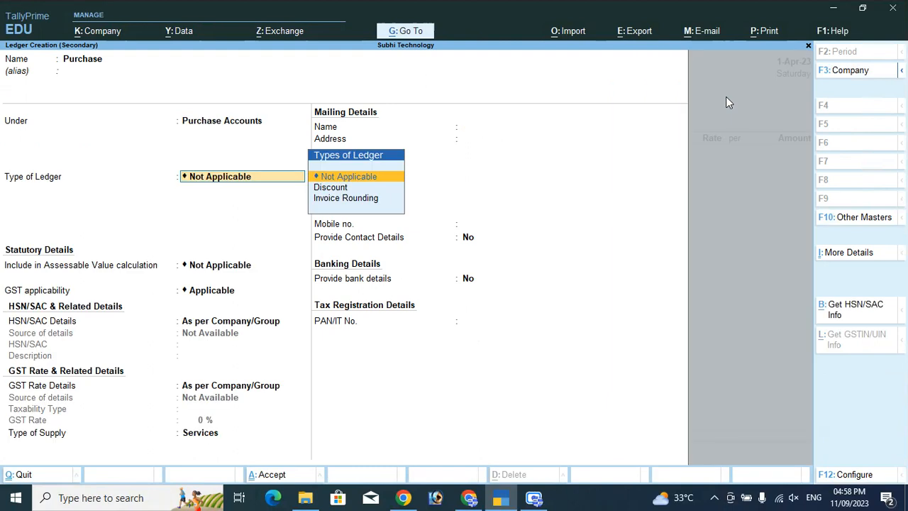
key("Return")
key("Return")
key("Return")
key("Return")
key("Return")
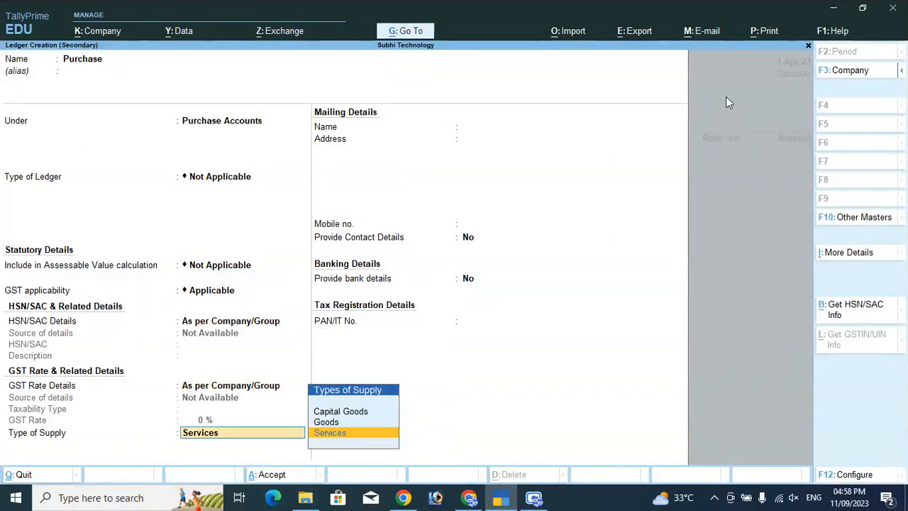
key("Return")
key("Return")
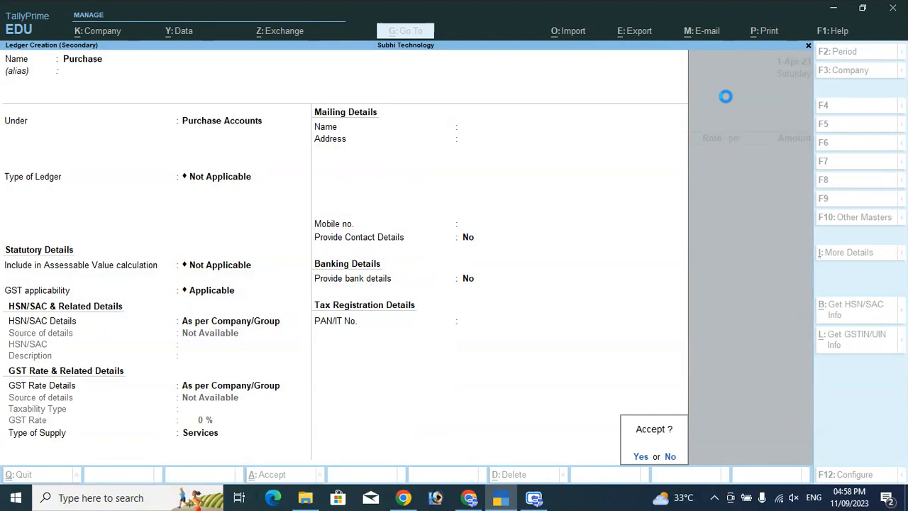
key("Return")
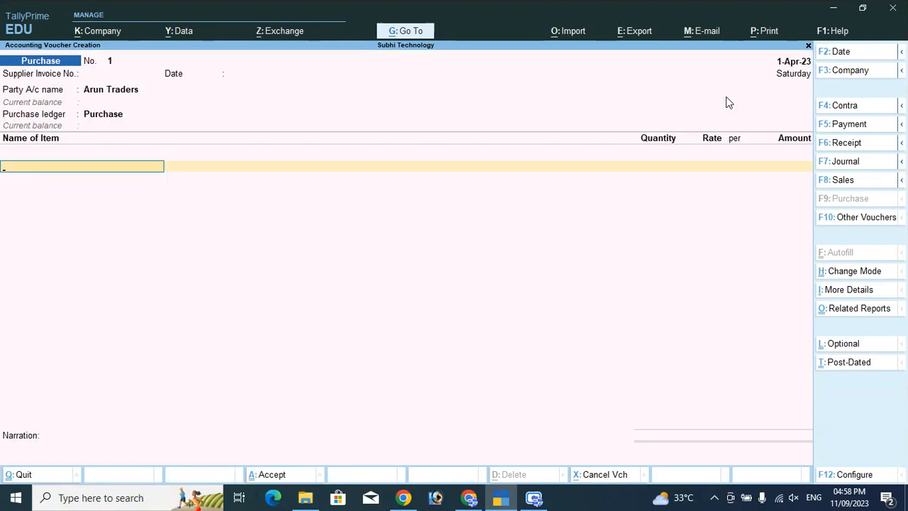
Start a new stock item named Mouse under Primary
key("alt+c")
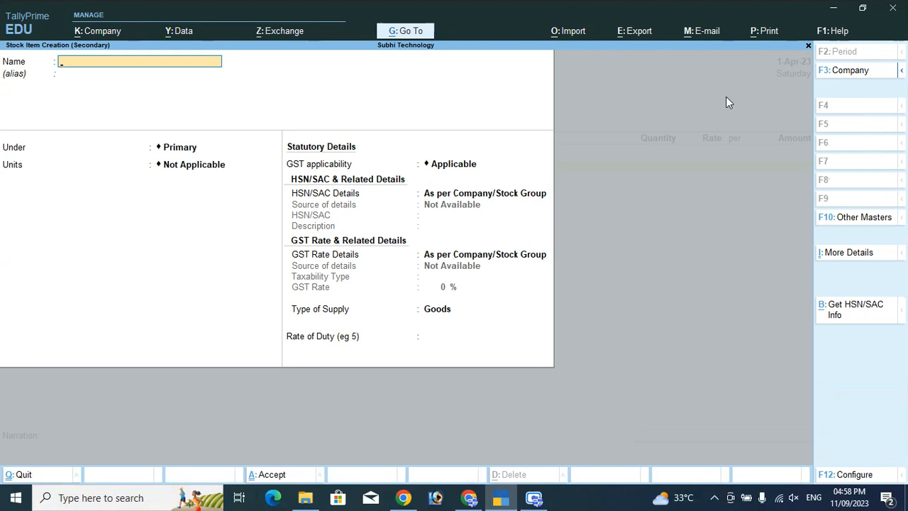
type("MOuse")
key("BackSpace")
key("BackSpace")
key("BackSpace")
key("BackSpace")
type("ouse")
key("Return")
key("Return")
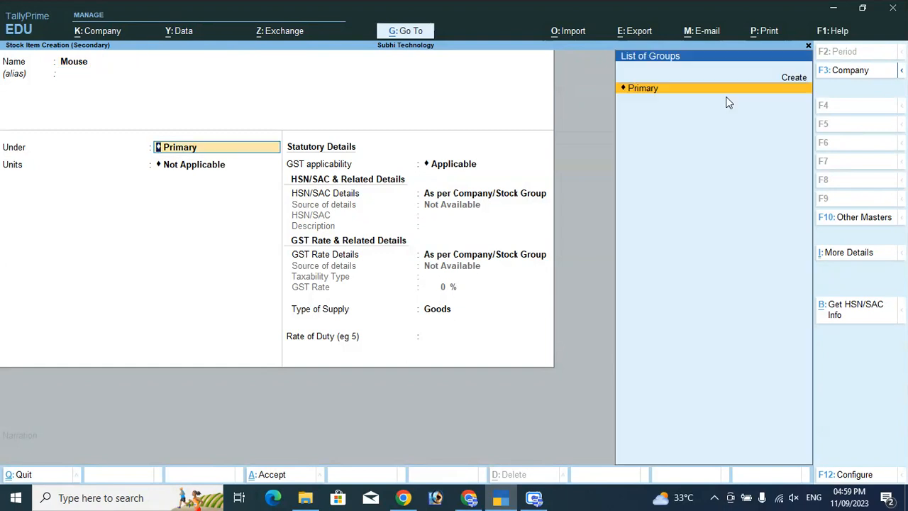
key("Return")
Create the simple unit nos with formal name Number for the item
key("Up")
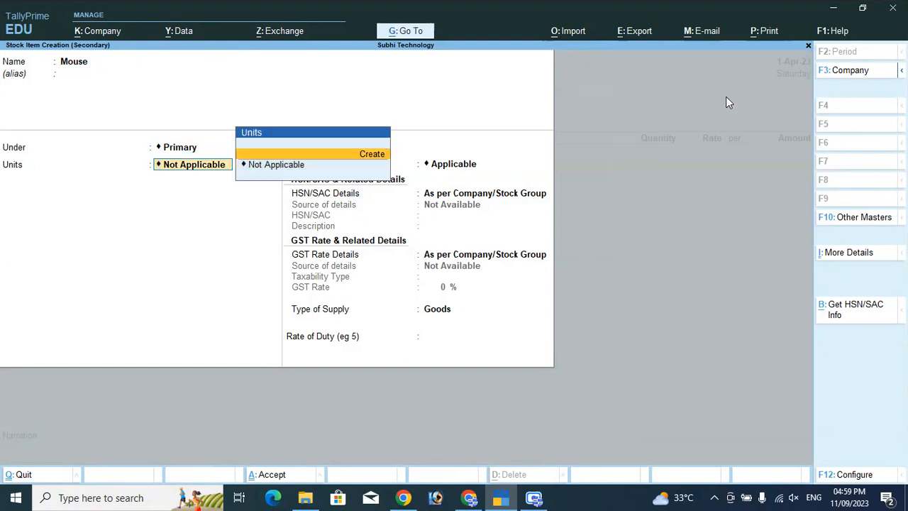
key("Return")
type("ni")
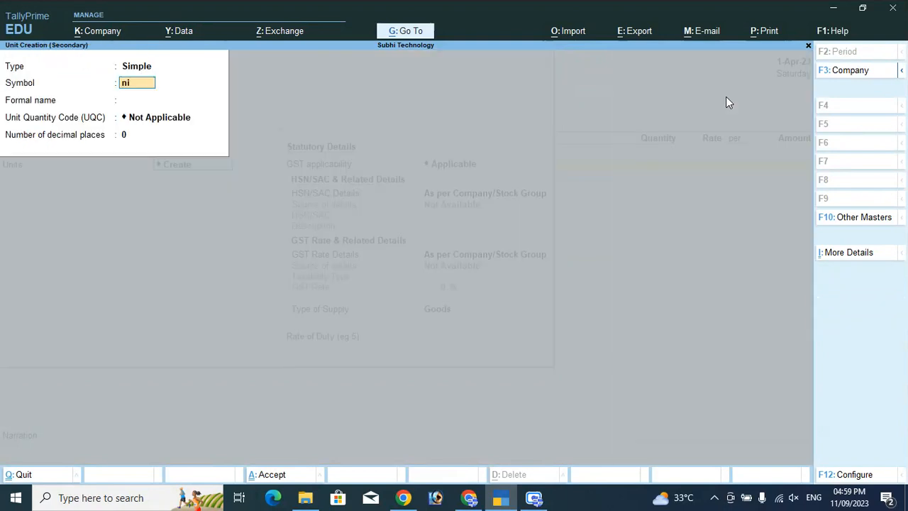
type("os")
key("Return")
type("Numb")
key("Return")
key("Return")
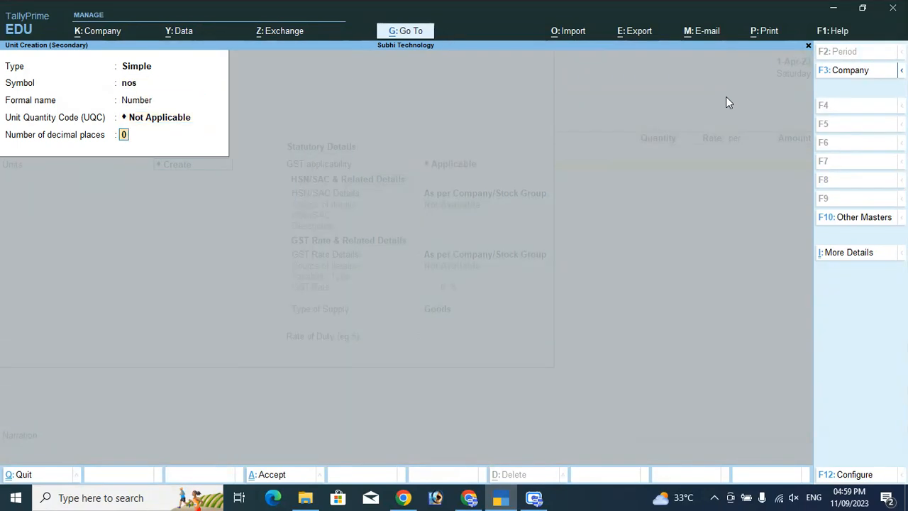
key("Return")
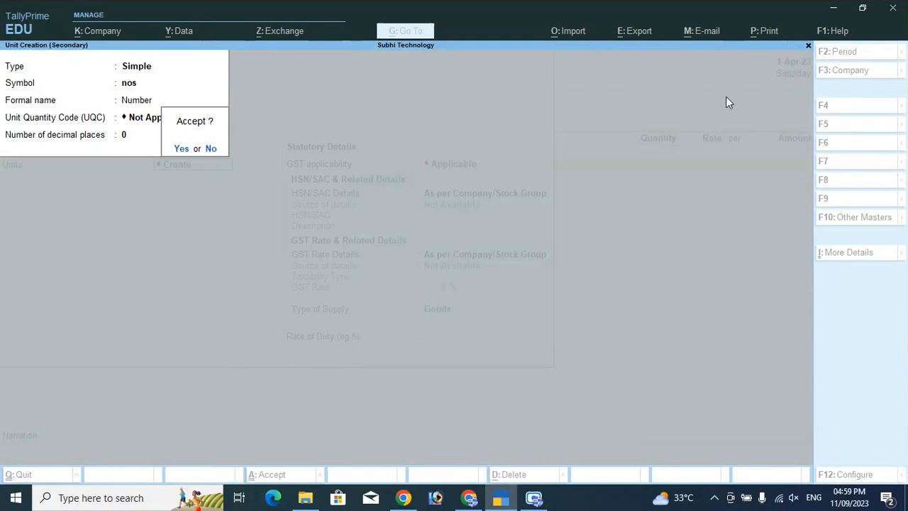
key("Return")
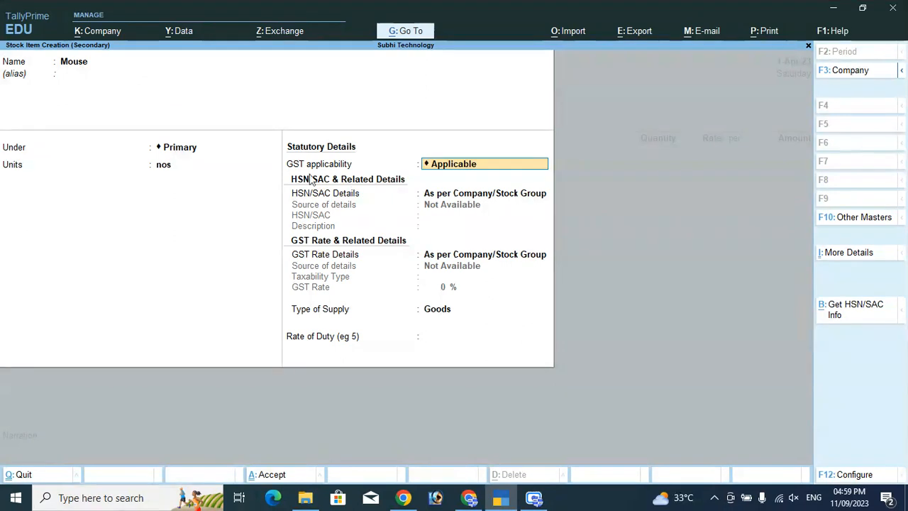
Specify HSN/SAC details on the item with code 2343
key("Return")
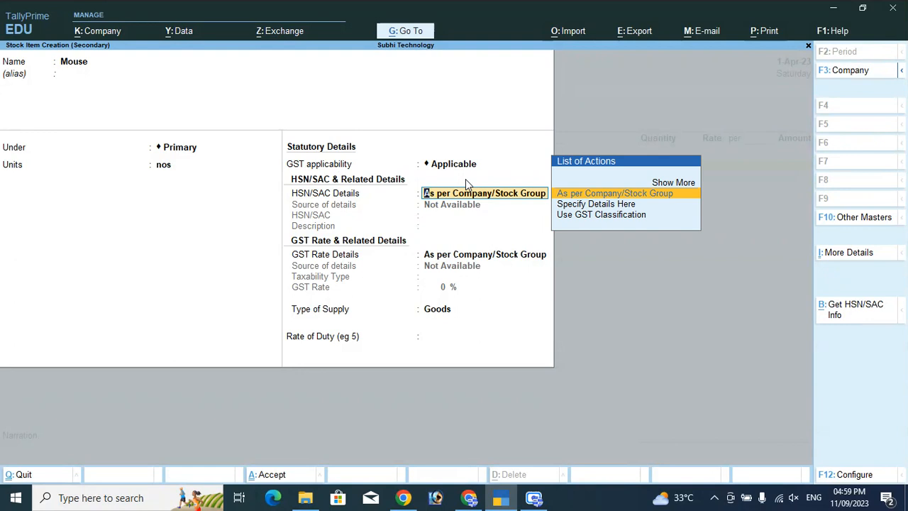
key("Down")
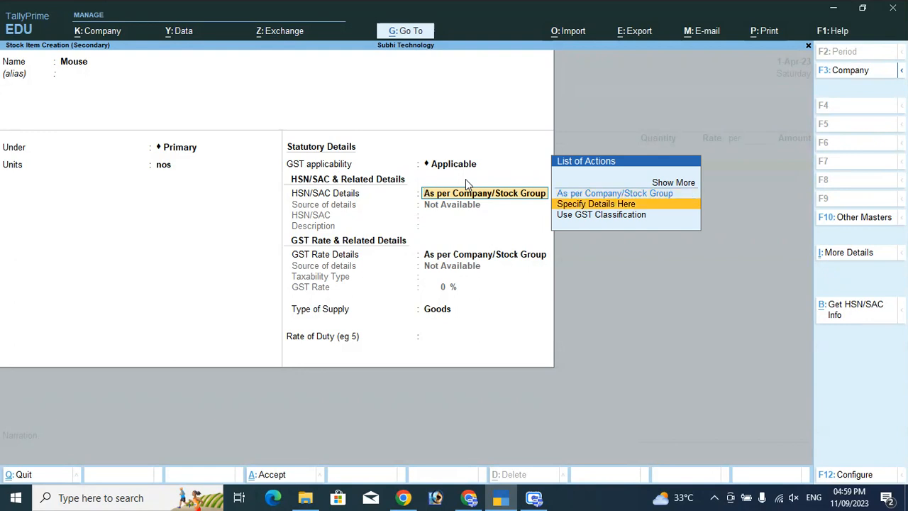
key("Return")
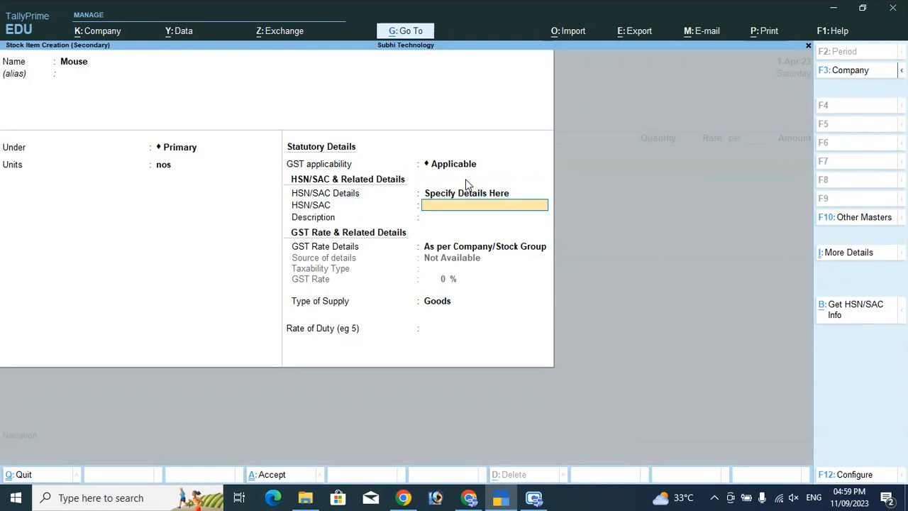
type("2343")
key("Return")
key("Return")
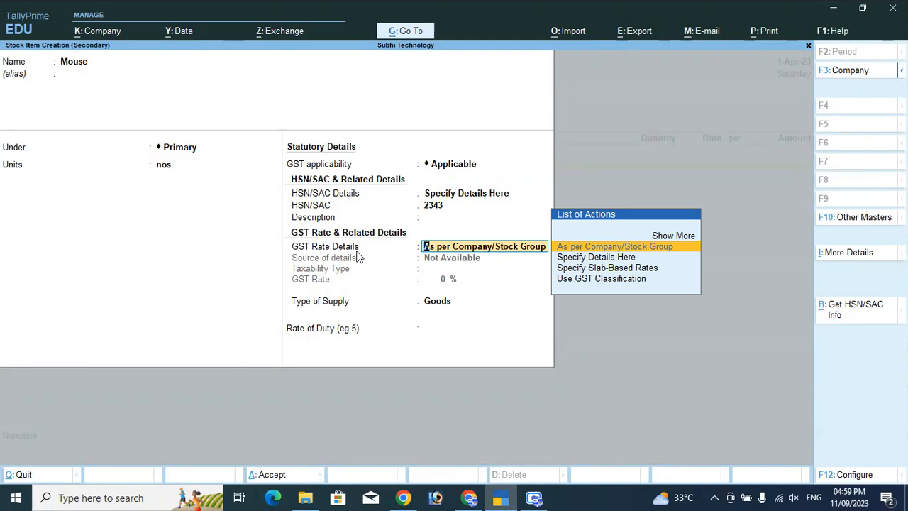
Set GST rate details to Taxable, 18% and Goods, then save the Mouse item
key("Down")
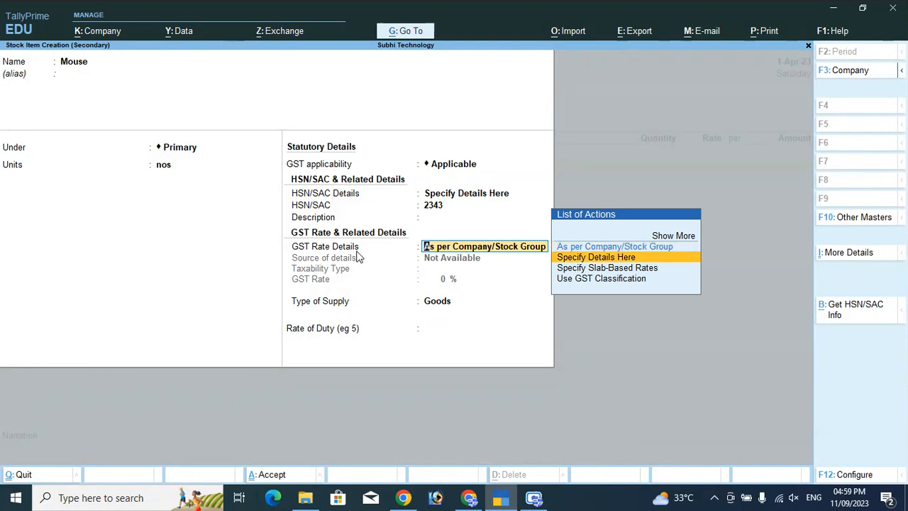
key("Return")
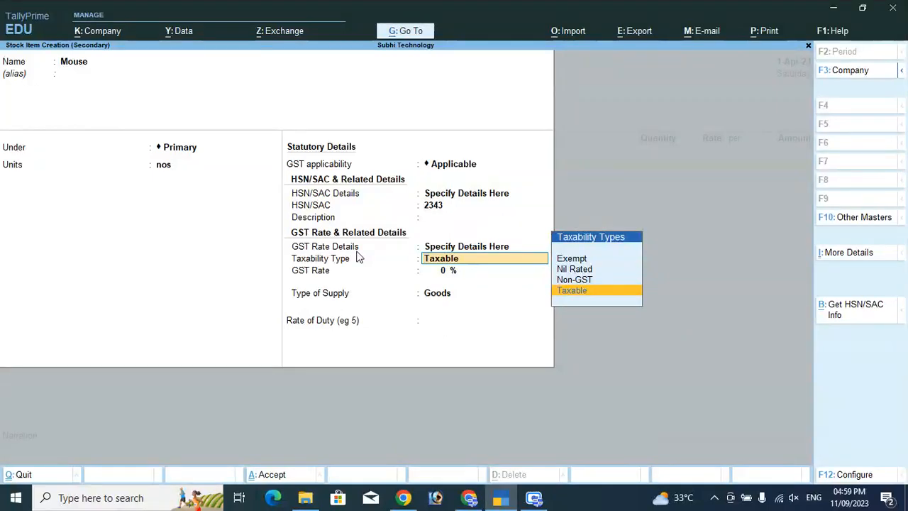
key("Up")
key("Up")
key("Up")
key("Down")
key("Down")
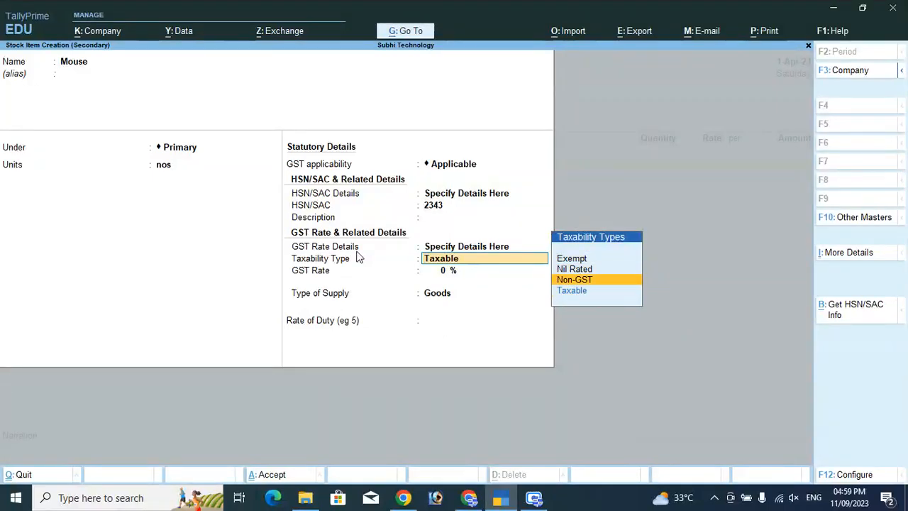
key("Down")
key("Return")
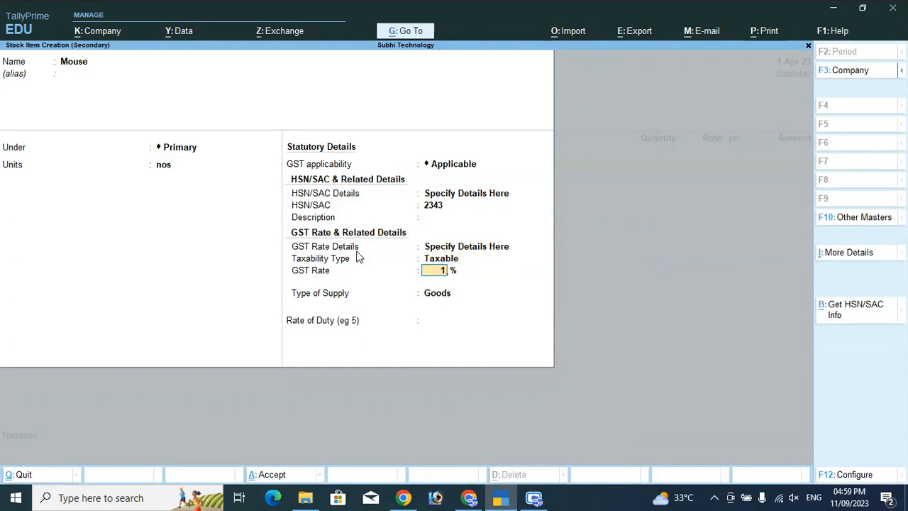
type("18")
key("Return")
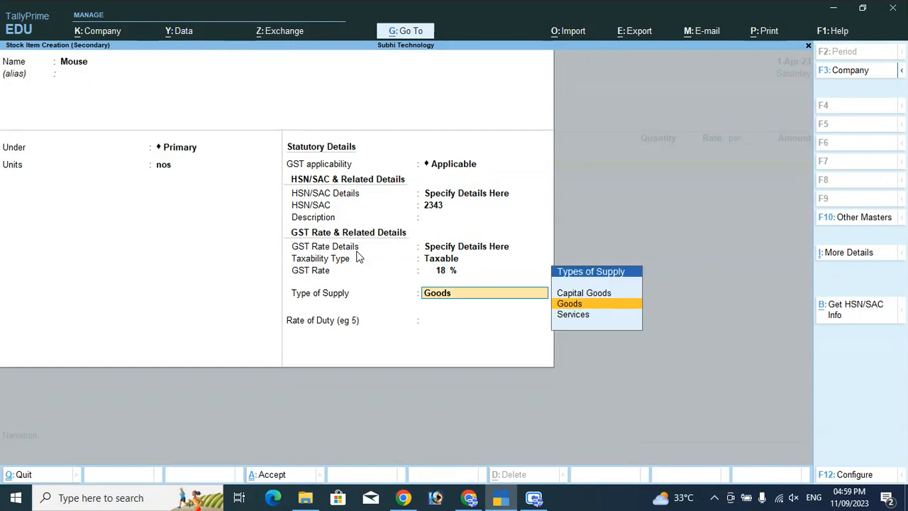
key("Return")
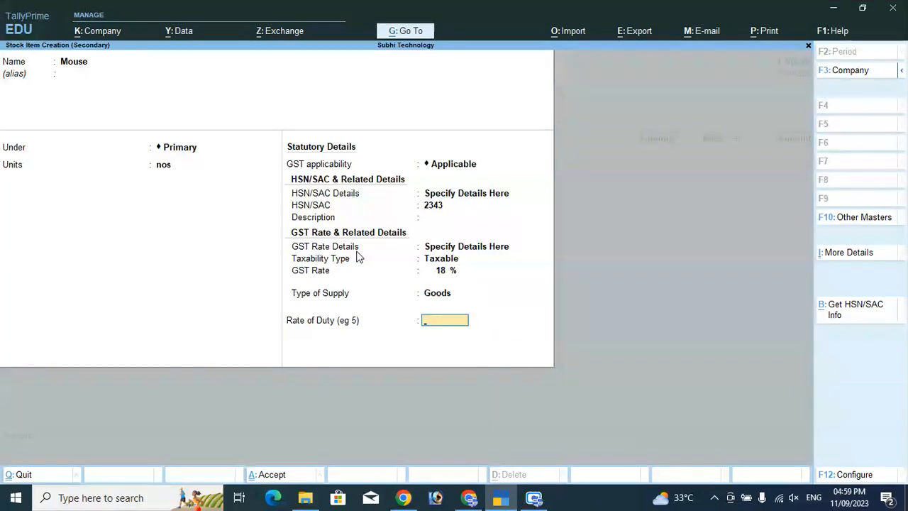
key("Return")
key("Return")
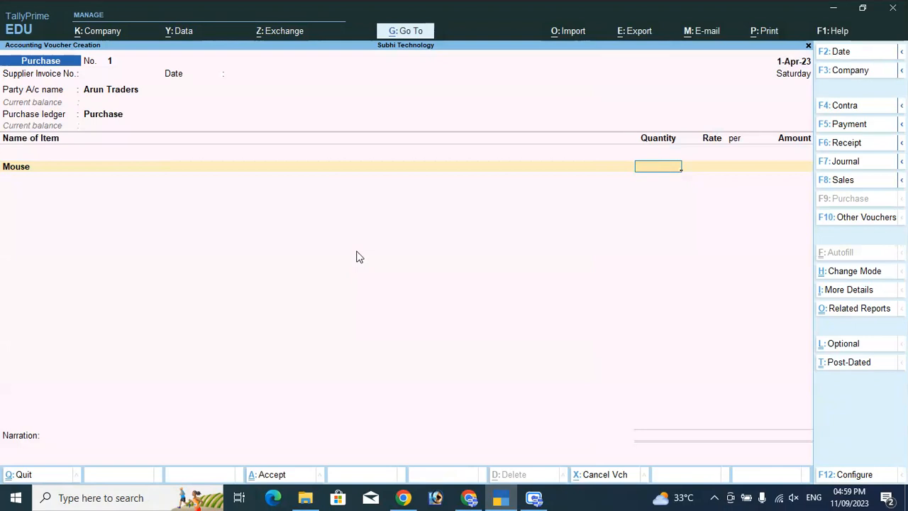
Enter 10 nos of Mouse at 350 for an amount of 3,500.00
type("10")
key("Return")
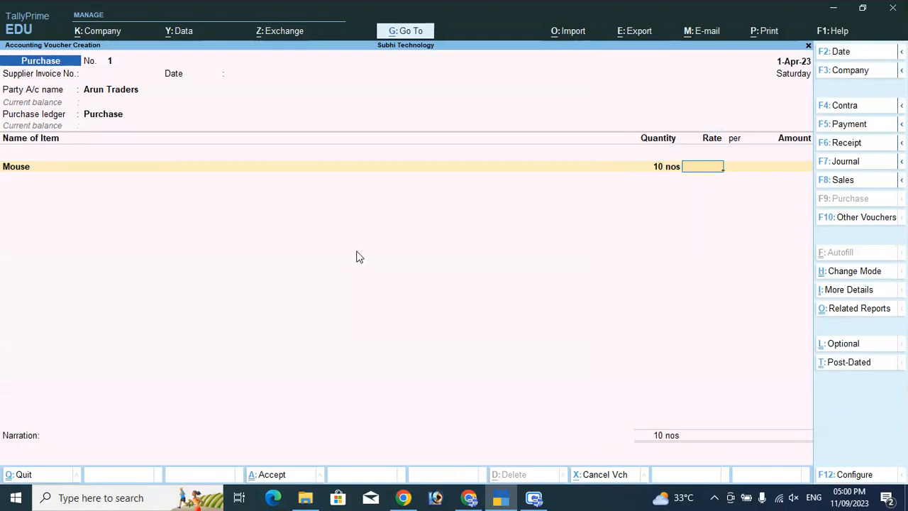
type("350")
key("Return")
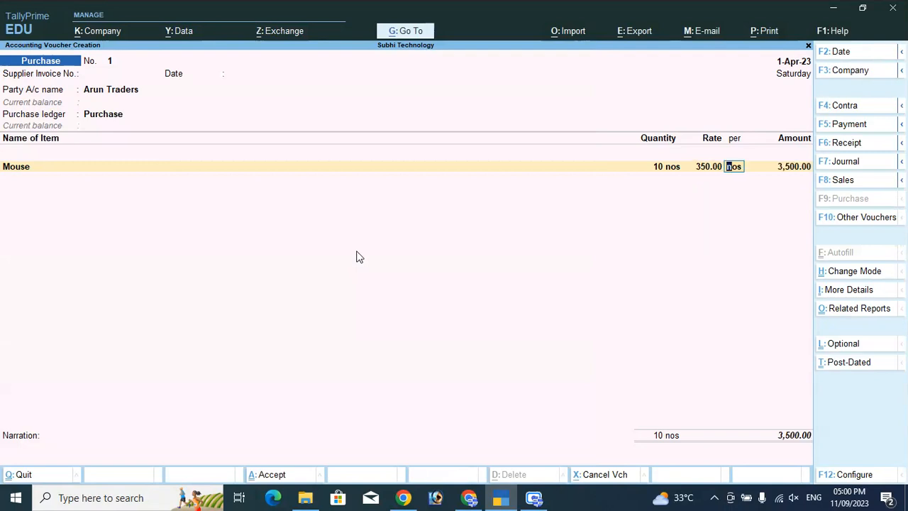
key("Return")
key("Return")
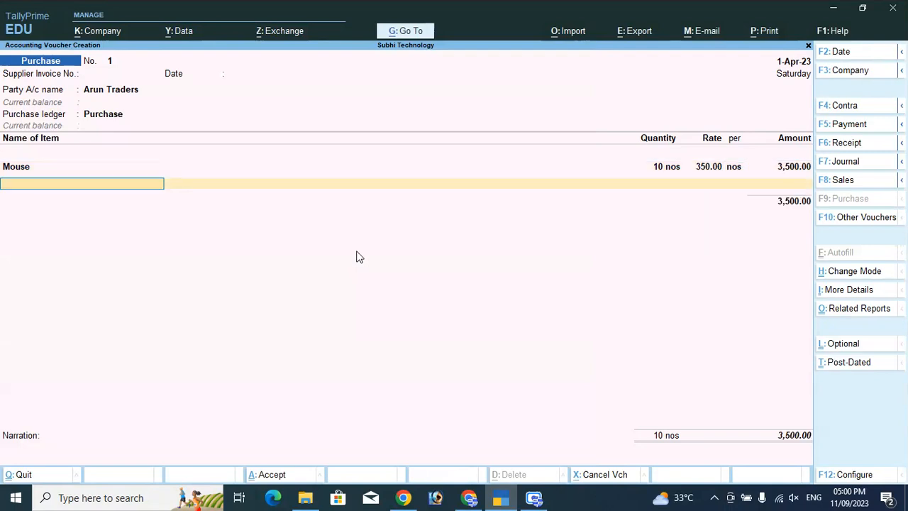
Create the stock item Keyboard under Primary with unit nos
key("alt+c")
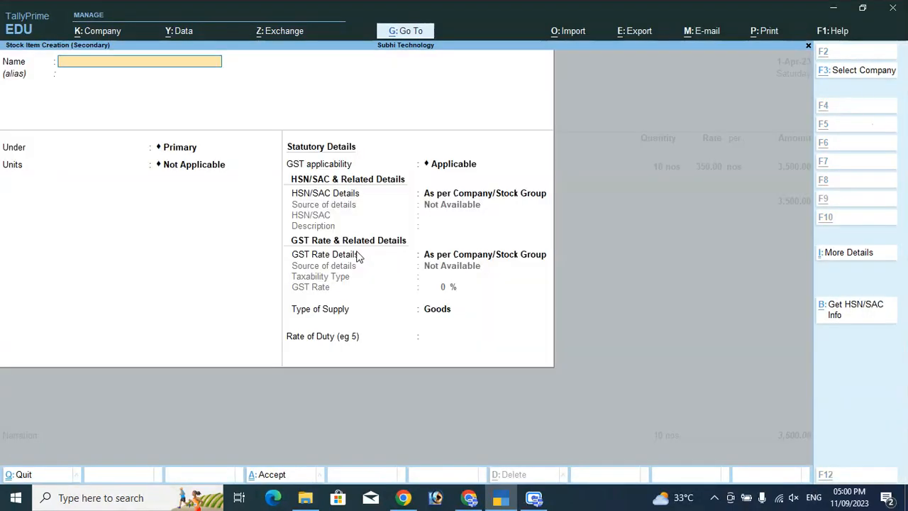
type("Keyboard")
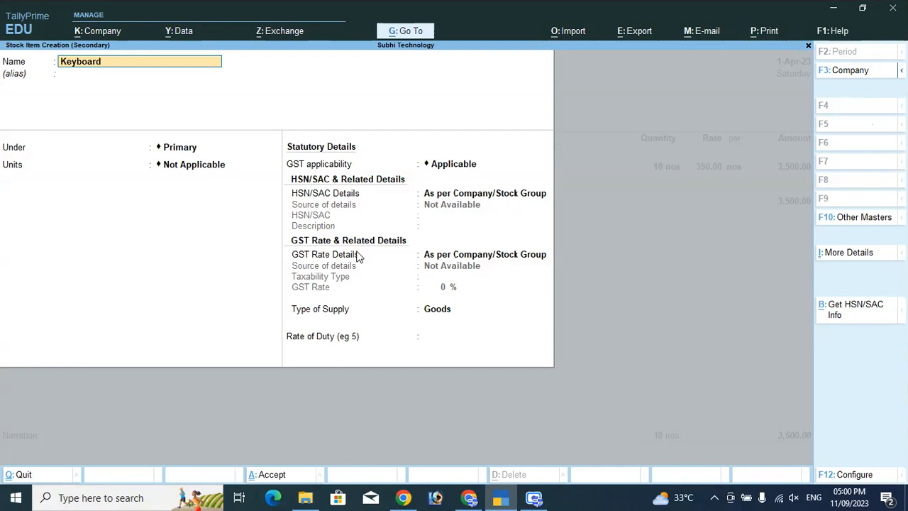
key("Return")
key("Return")
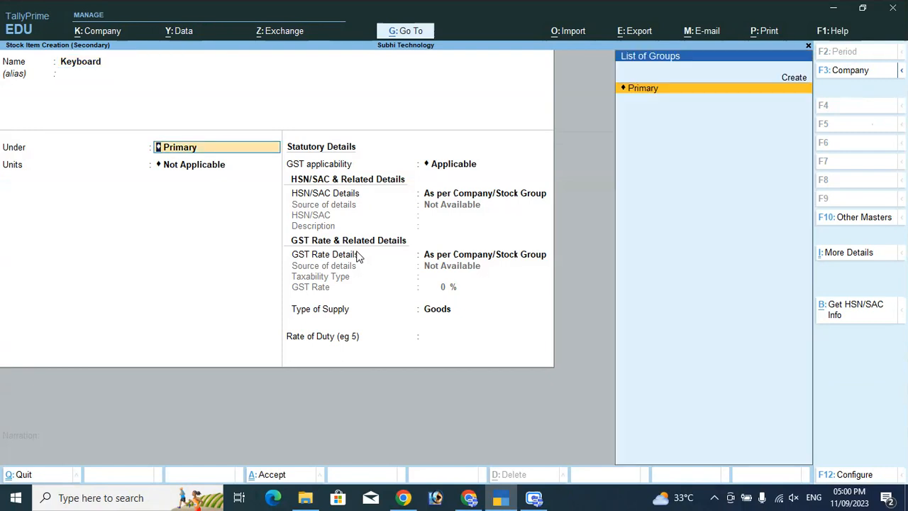
key("Return")
key("Down")
key("Return")
Give Keyboard HSN 5634 and Taxable 18% Goods GST details, then save it
key("Return")
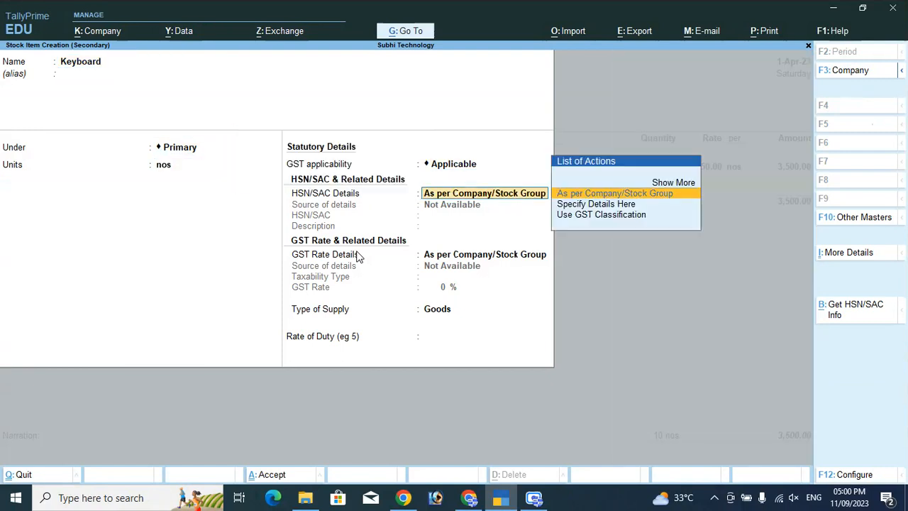
key("Up")
key("Down")
key("Down")
key("Return")
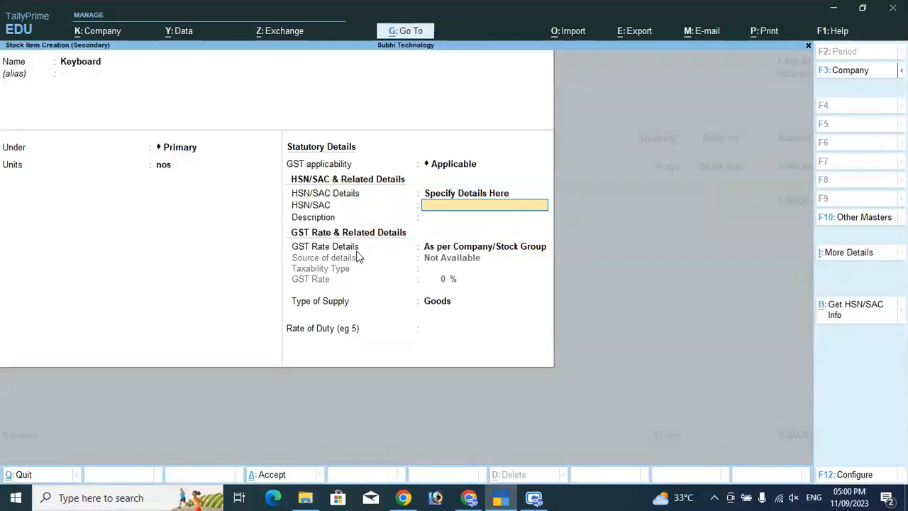
type("56343")
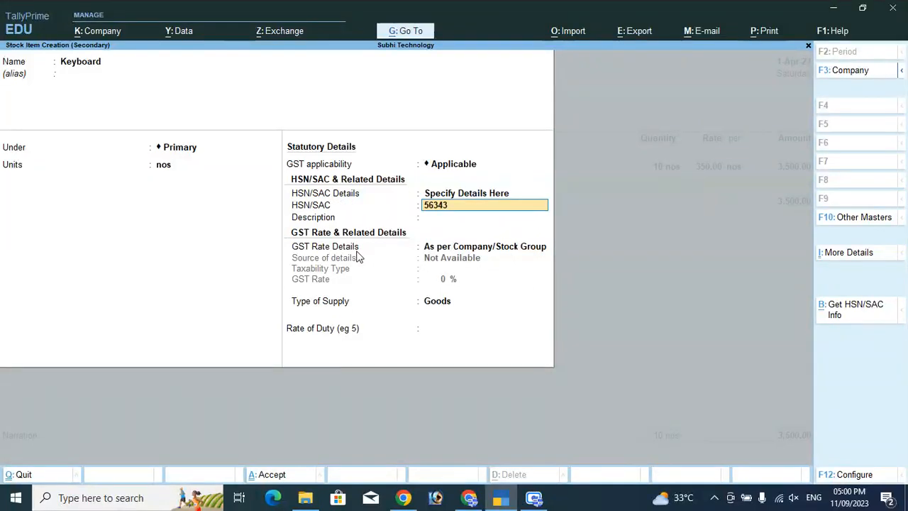
key("BackSpace")
key("Return")
key("Down")
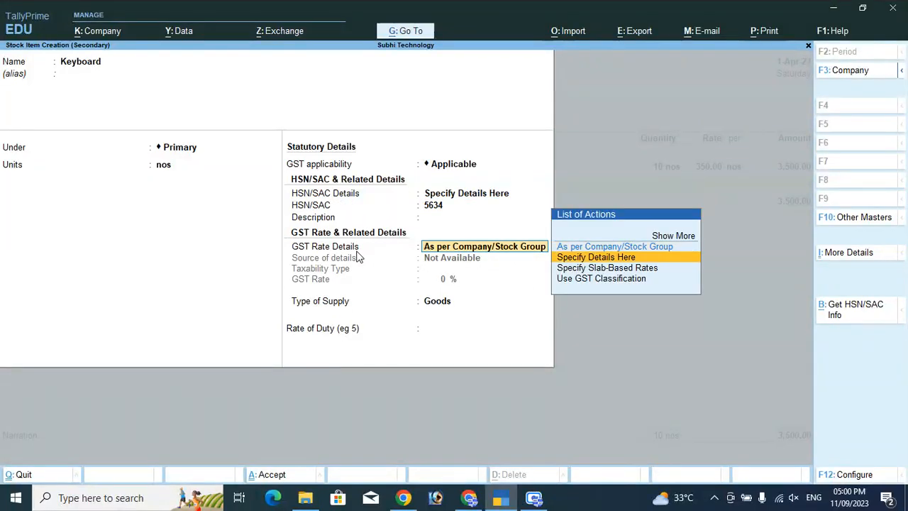
key("Return")
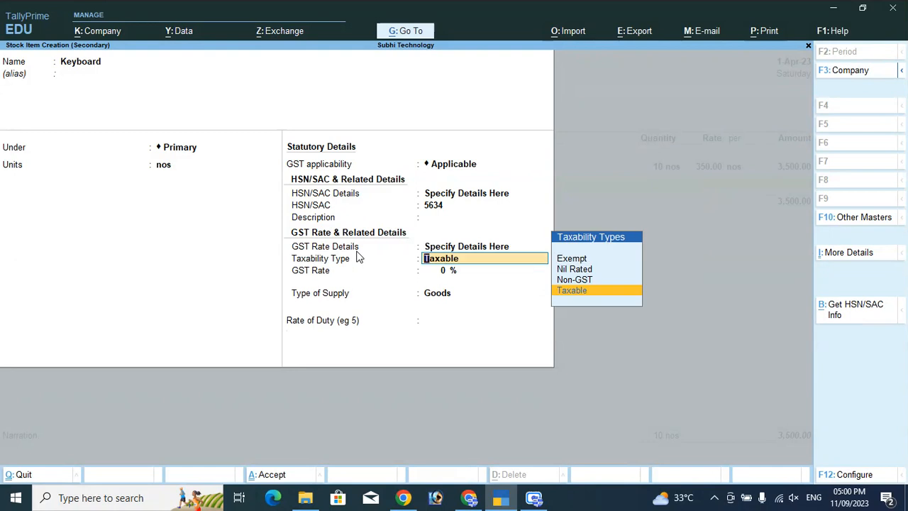
key("Return")
key("Return")
key("Return")
key("Return")
key("Return")
key("Return")
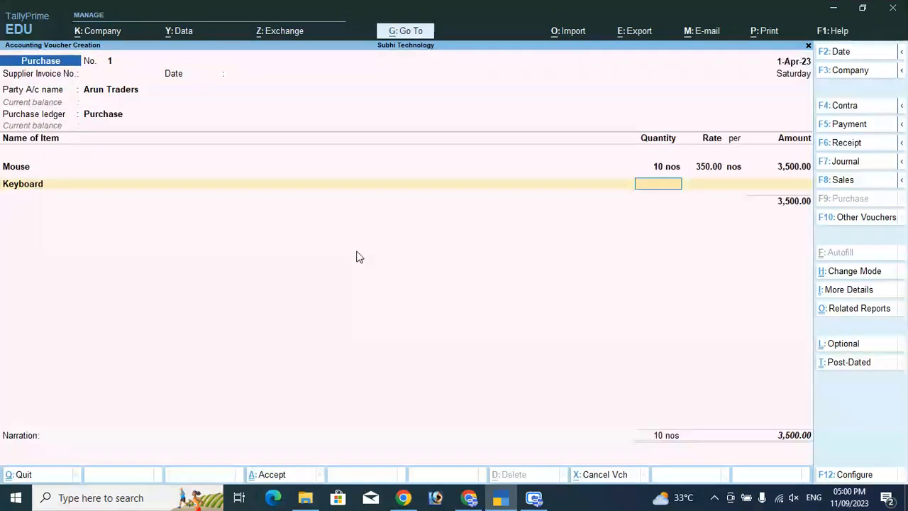
Enter 5 nos of Keyboard at 450 for 2,250.00, bringing the total to 5,750.00
type("5")
key("Return")
type("450")
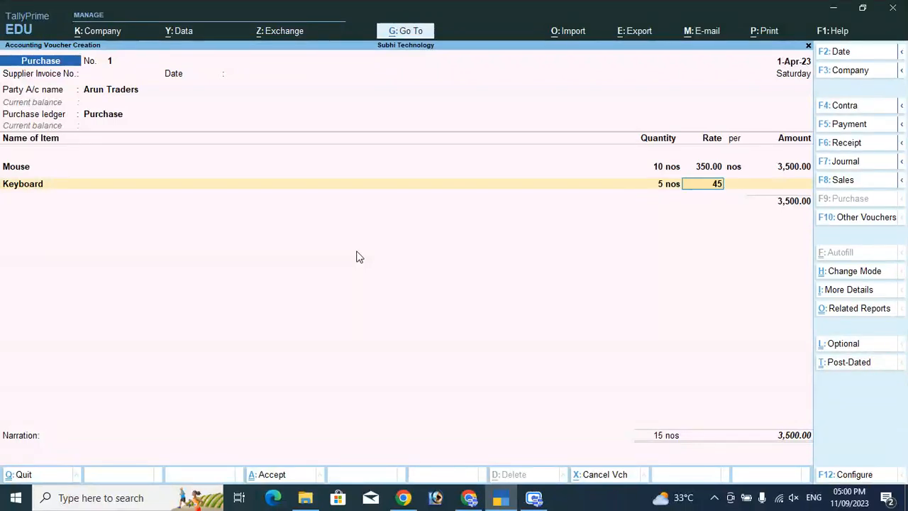
key("Return")
key("Return")
key("Return")
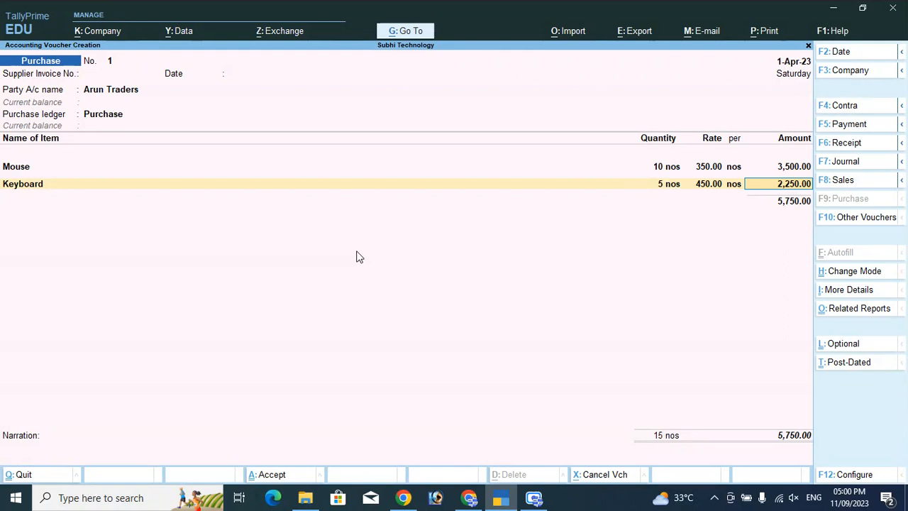
key("Return")
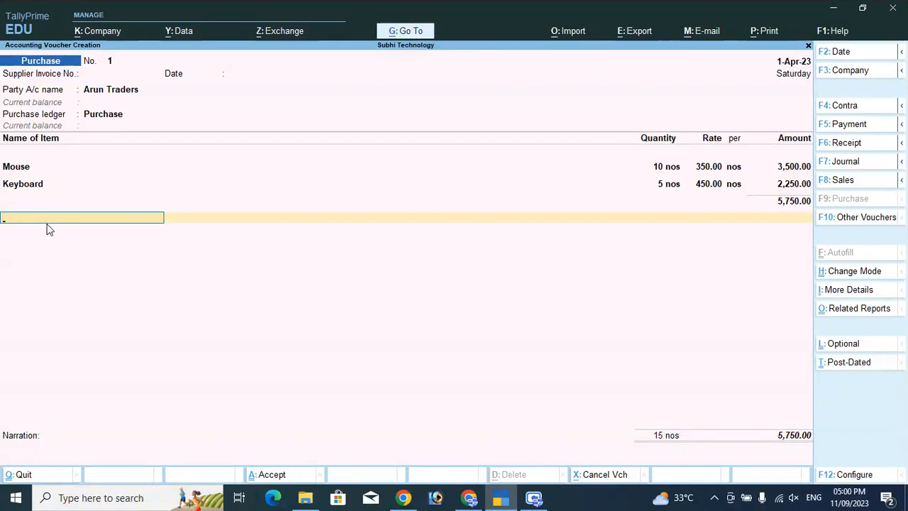
Create an SGST ledger under Duties & Taxes with duty type GST and tax type SGST/UTGST
key("alt+c")
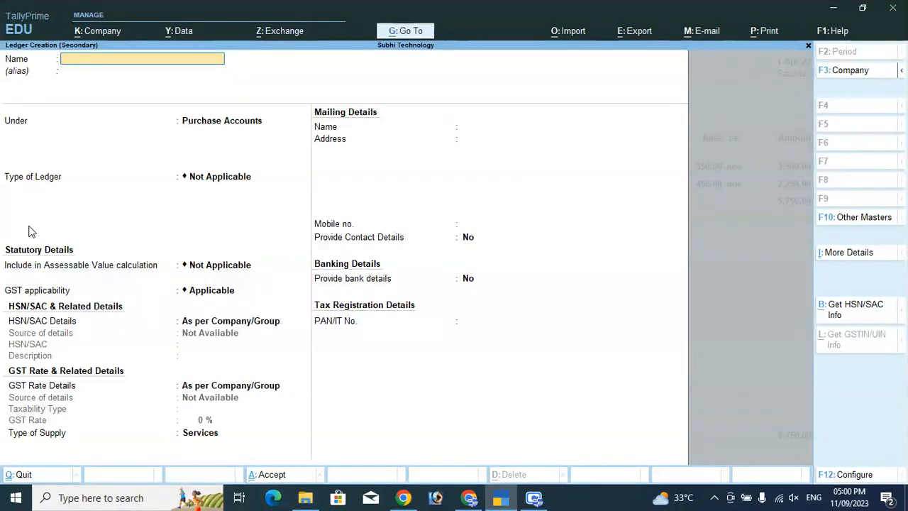
type("SGST")
key("Return")
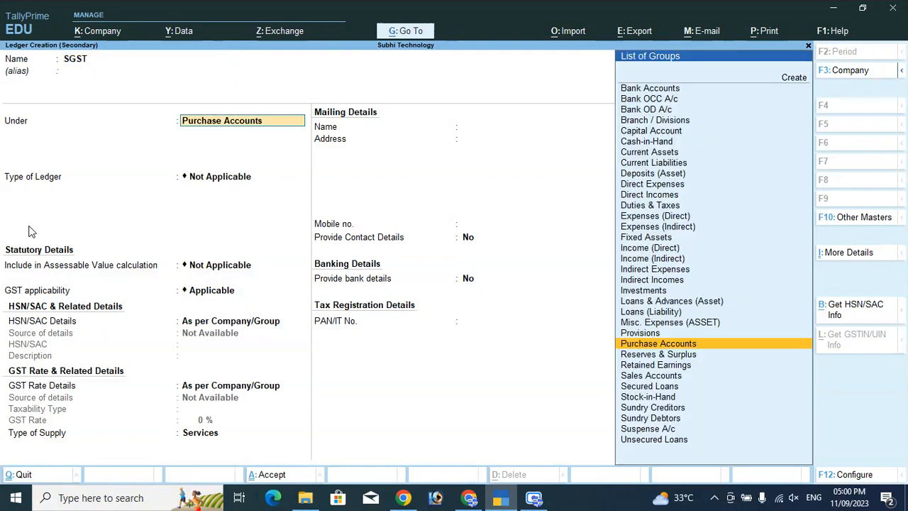
type("Du")
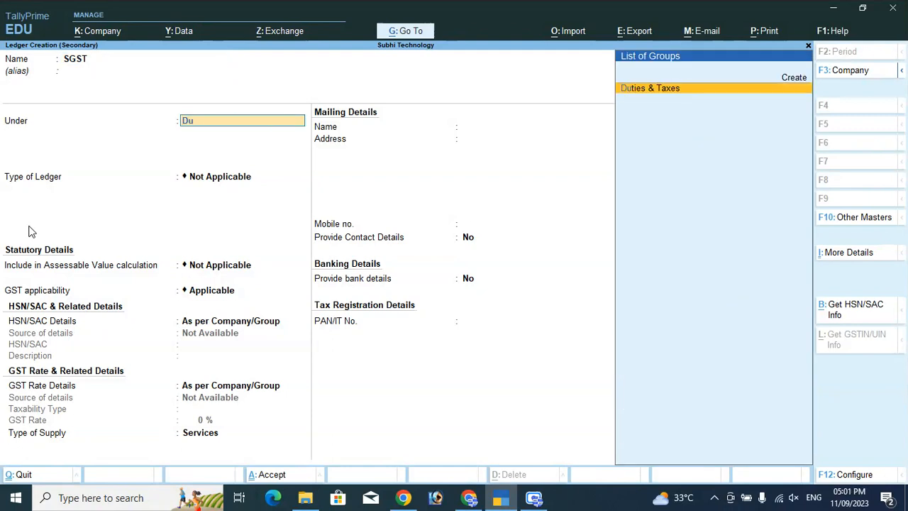
key("Return")
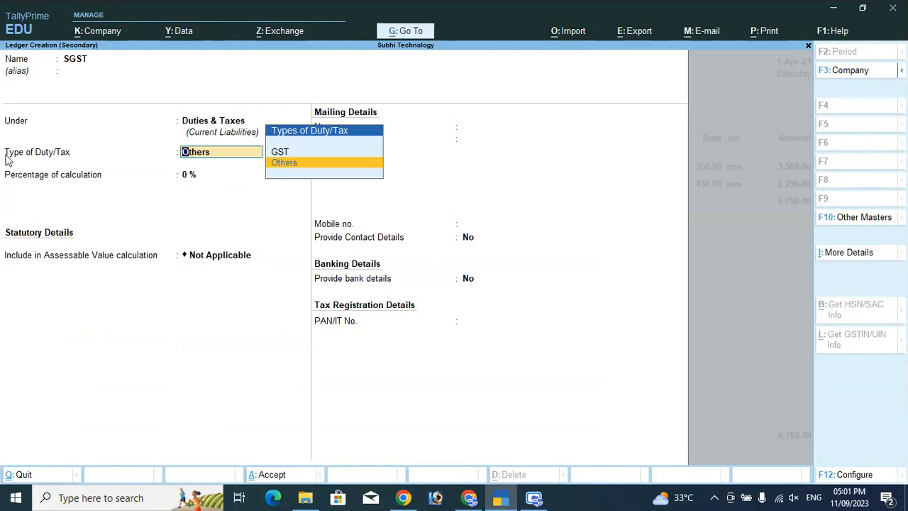
key("Up")
key("Return")
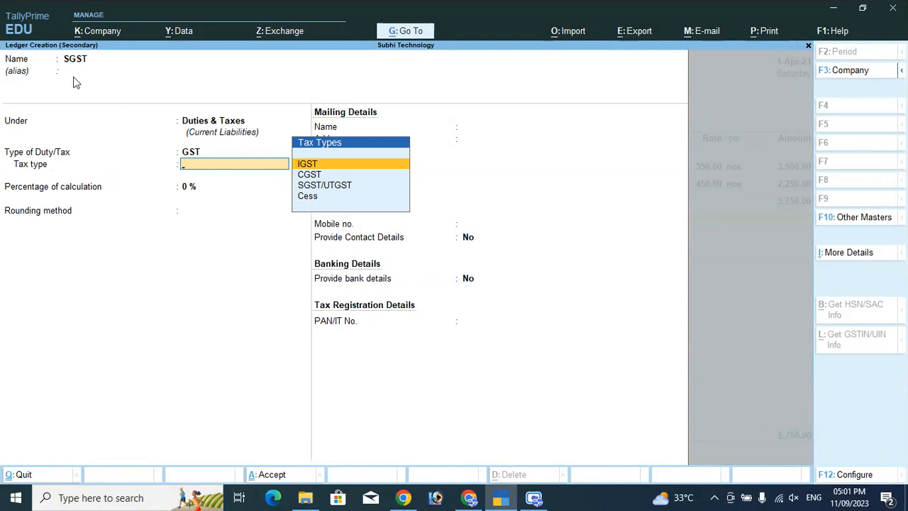
key("Down")
key("Down")
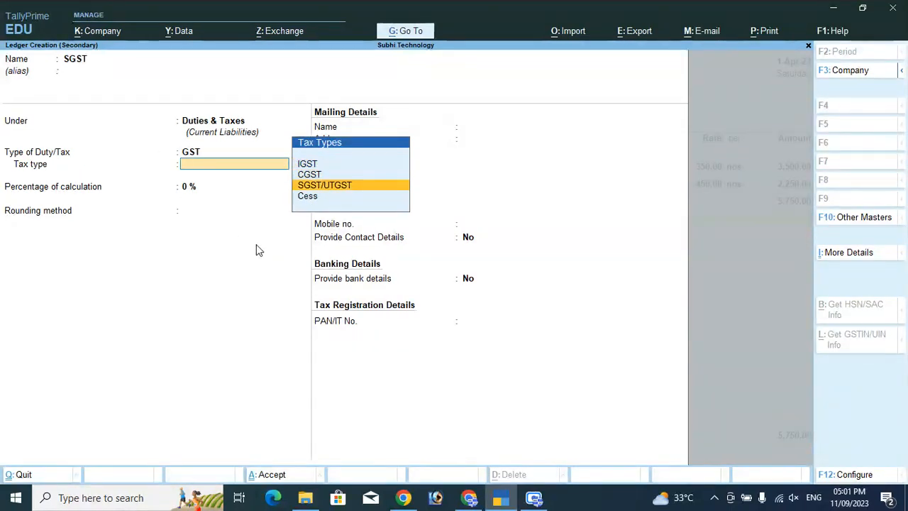
key("Return")
key("Return")
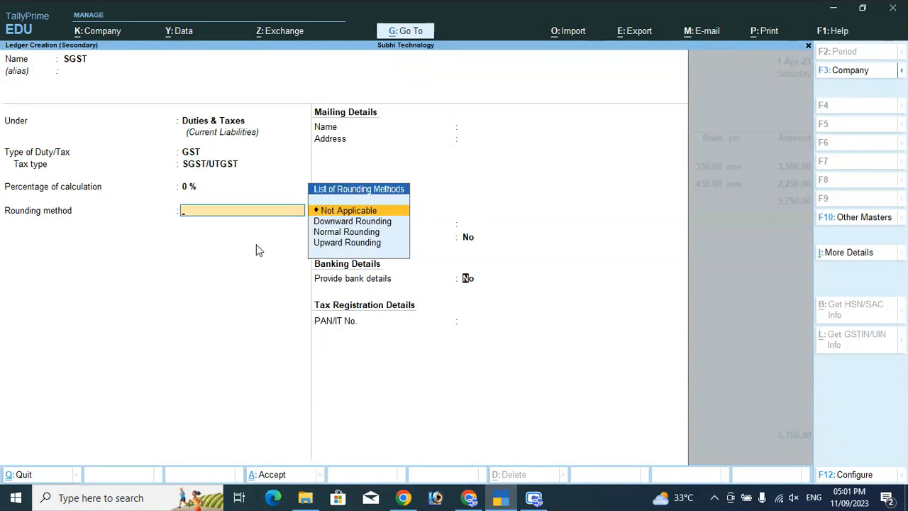
key("Return")
key("Return")
key("Return")
key("Return")
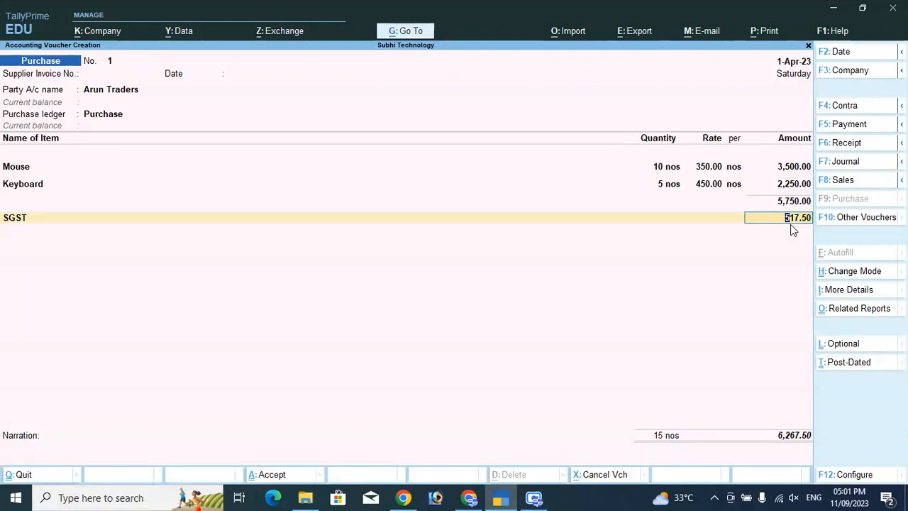
Accept SGST at 517.50 and create a CGST ledger under Duties & Taxes with GST/CGST
key("Return")
key("alt+c")
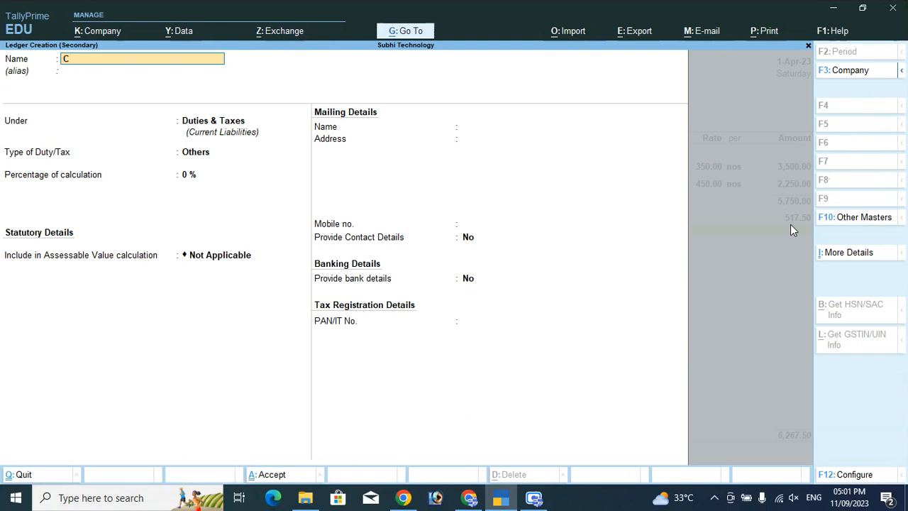
key("Return")
key("Return")
key("Return")
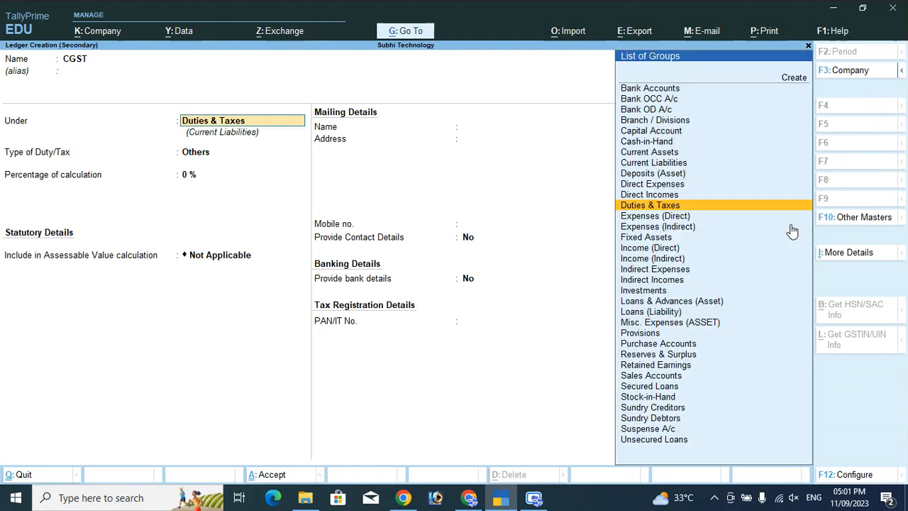
key("Up")
key("Return")
key("Down")
key("Return")
key("Return")
key("Return")
key("Return")
key("Return")
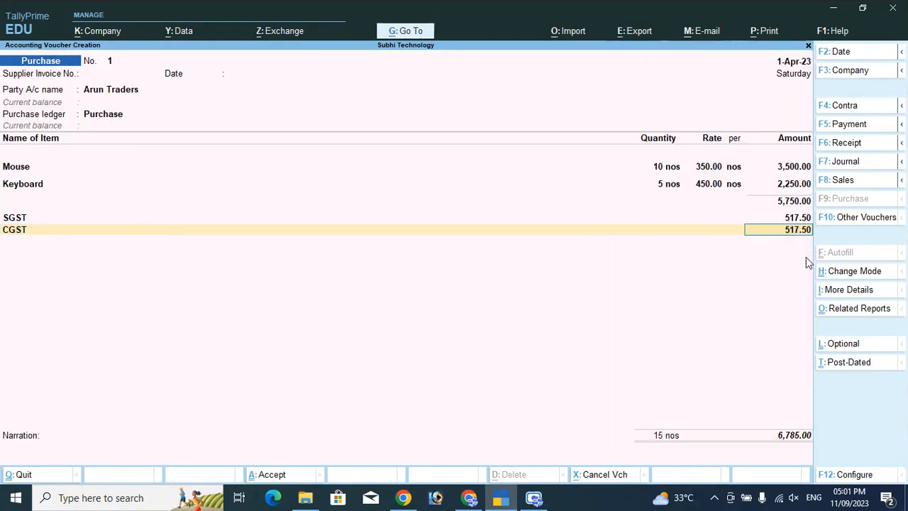
Add CGST at 517.50 and record a New Ref bill of 23 days, then save the 6,785.00 voucher
key("Return")
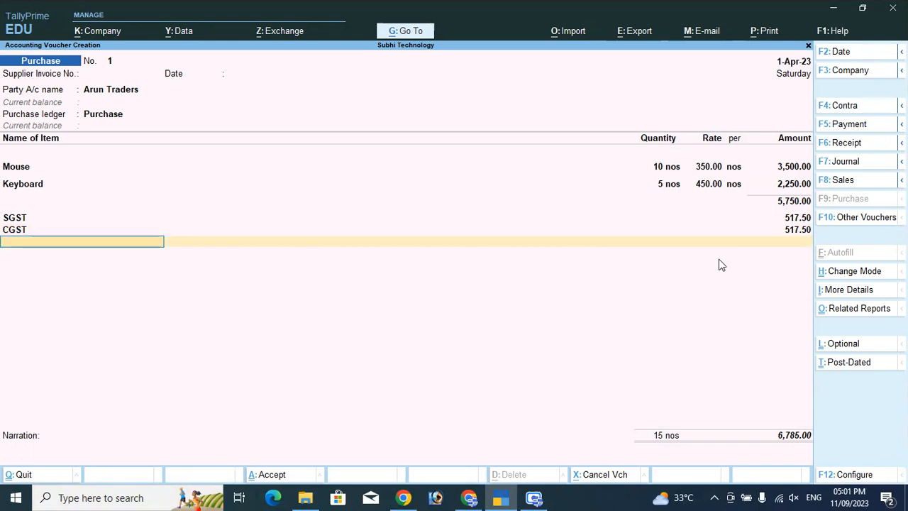
key("Return")
key("Return")
key("Return")
key("Return")
type("23")
key("Return")
key("Return")
key("Return")
key("Return")
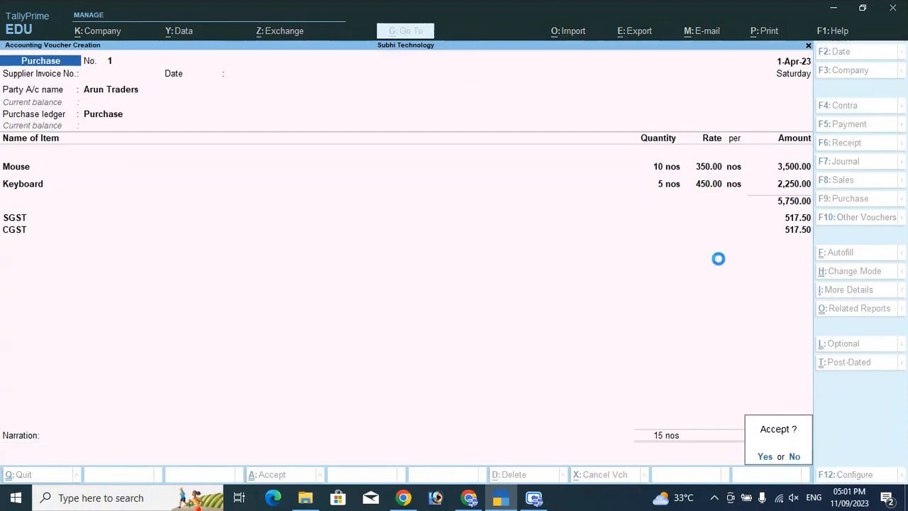
key("Return")
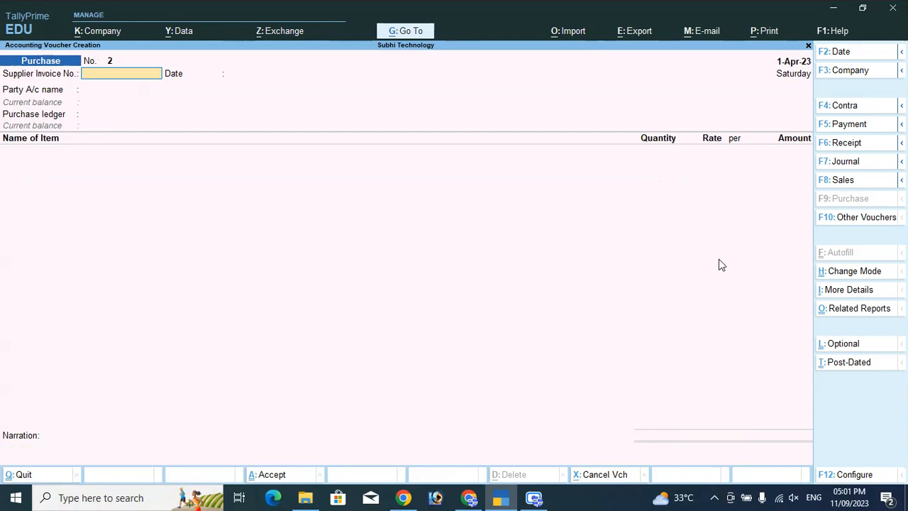
Reopen Arun Traders purchase No. 1, preview its 6,785.00 tax invoice at full width, then close the preview
key("Page_Up")
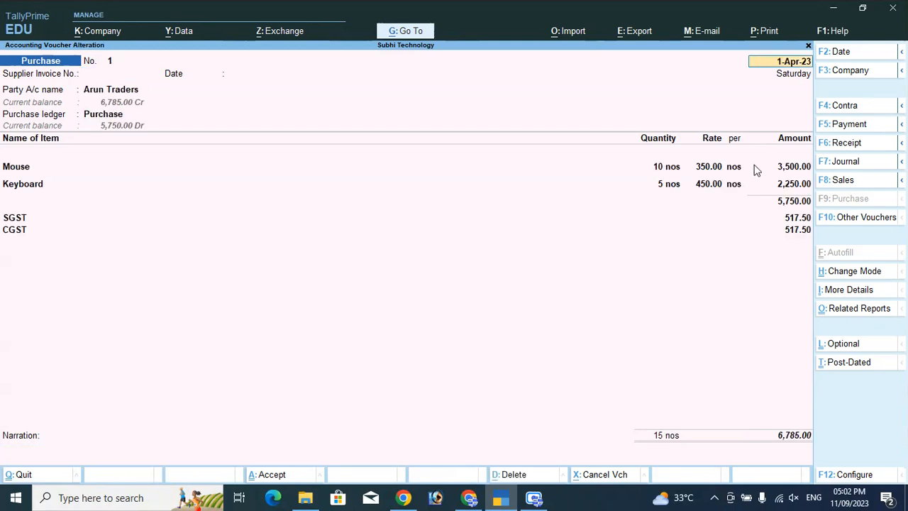
left_click(770, 33)
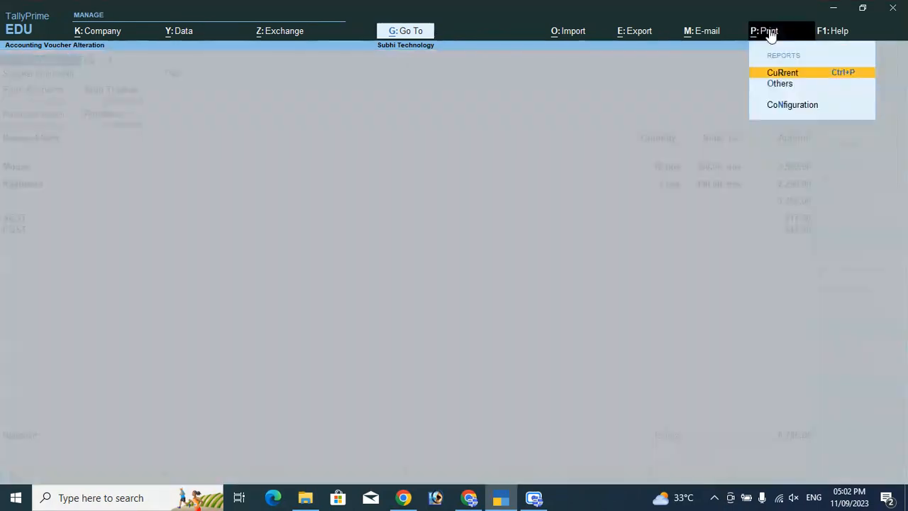
left_click(779, 74)
left_click(417, 309)
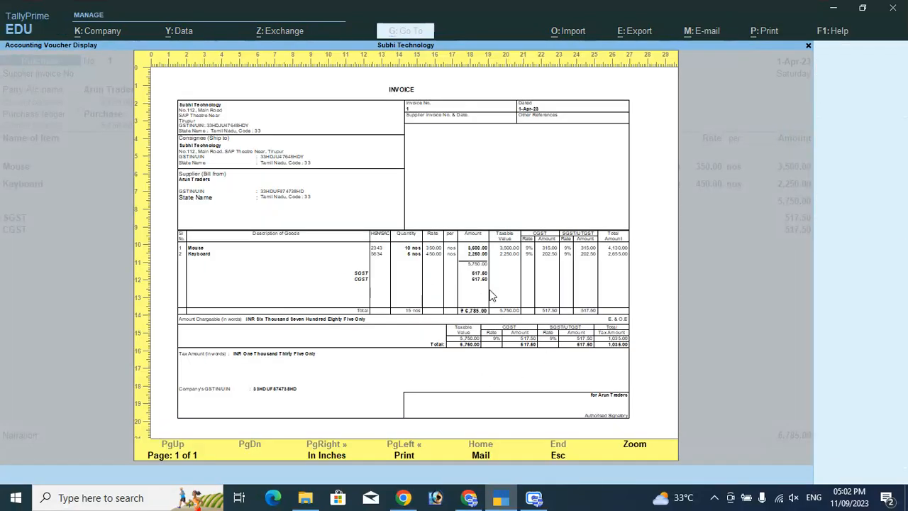
left_click(634, 449)
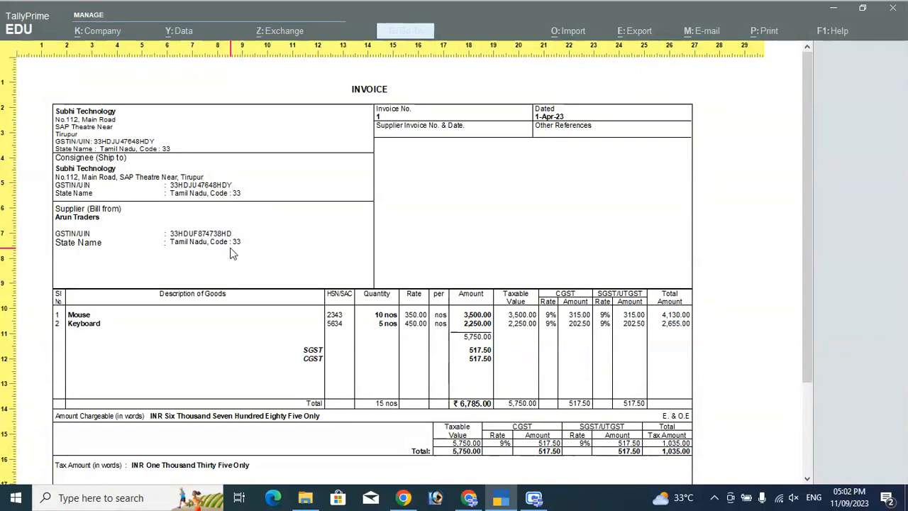
scroll(214, 302, "down", 1)
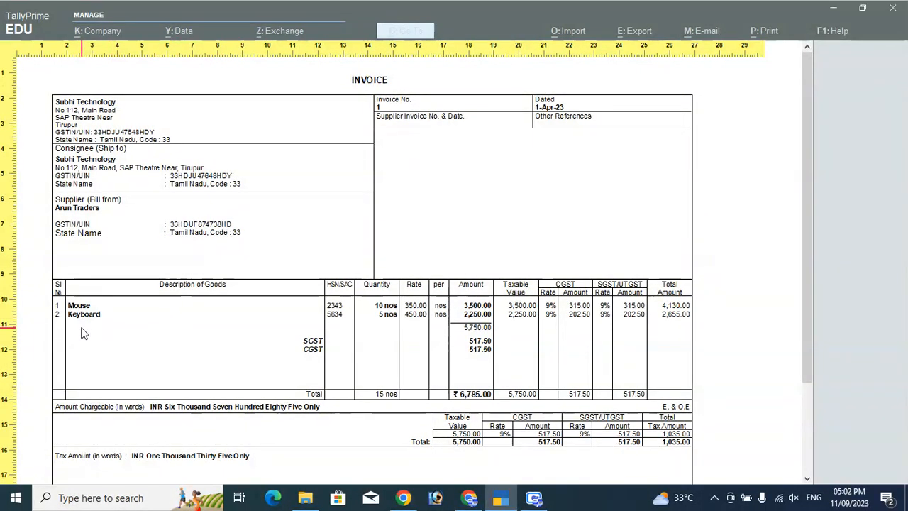
scroll(80, 321, "down", 2)
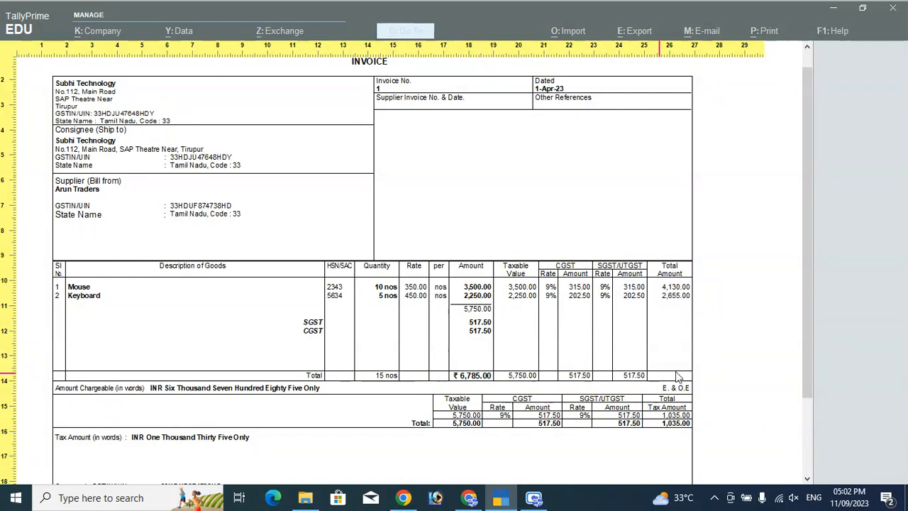
scroll(486, 424, "down", 1)
scroll(487, 425, "down", 3)
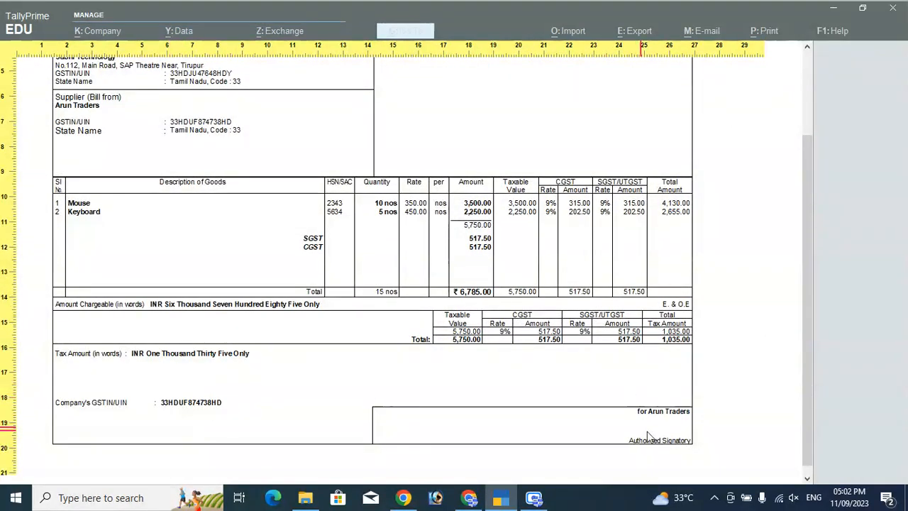
scroll(469, 387, "up", 1)
scroll(465, 384, "up", 3)
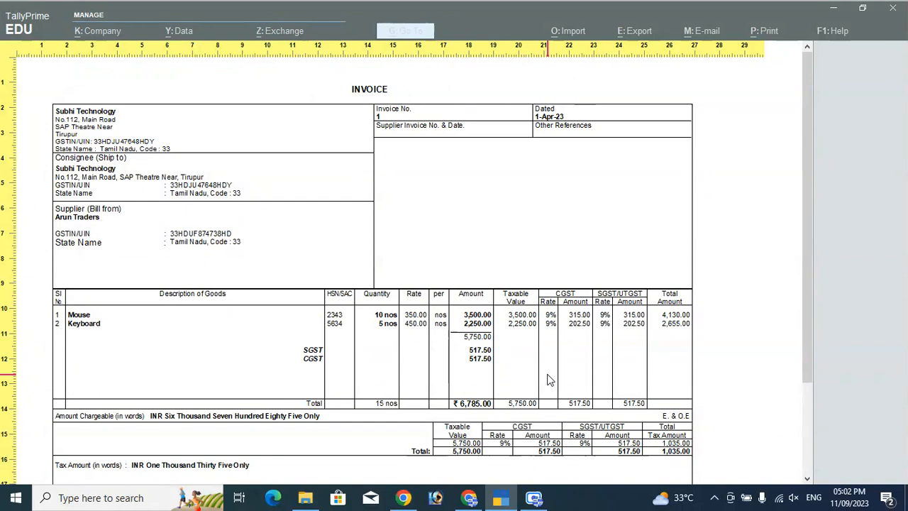
key("Escape")
key("Escape")
key("Escape")
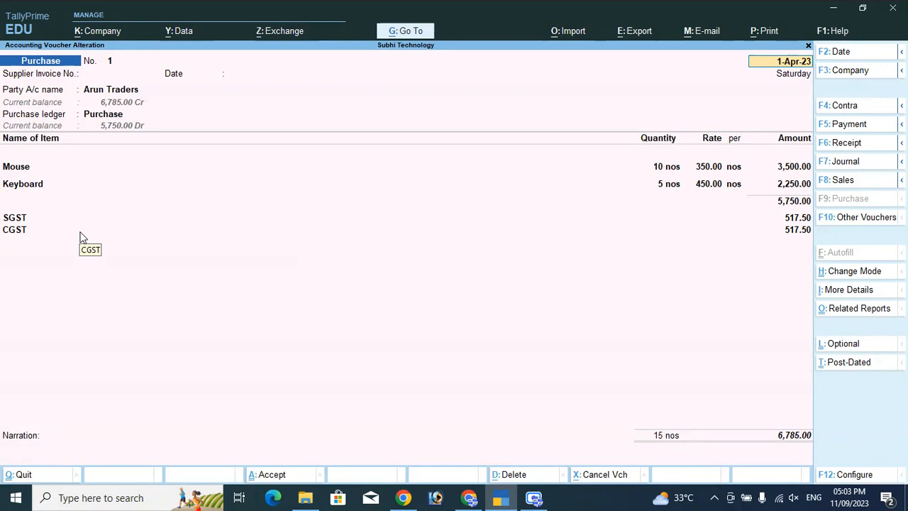
On voucher No. 2, create party ledger SIVA Traders under Sundry Creditors with state Andhra Pradesh
key("ctrl+a")
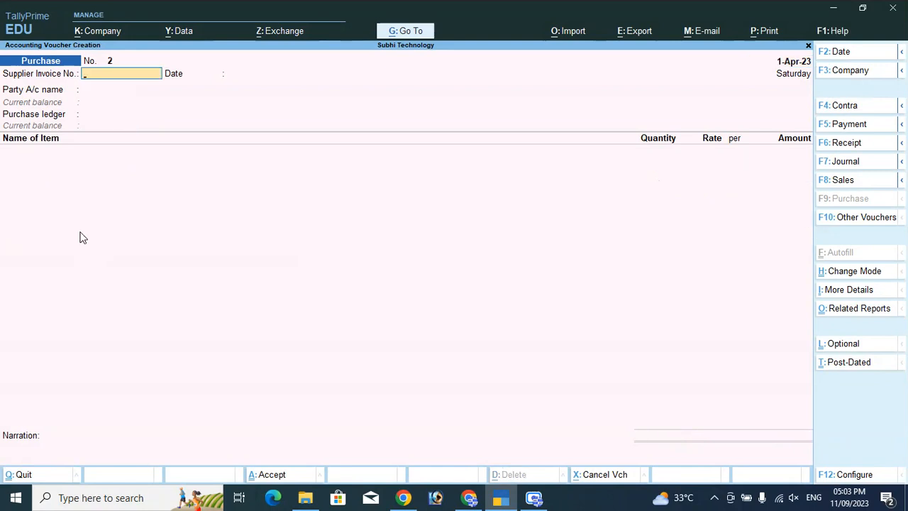
key("Return")
key("Return")
key("Up")
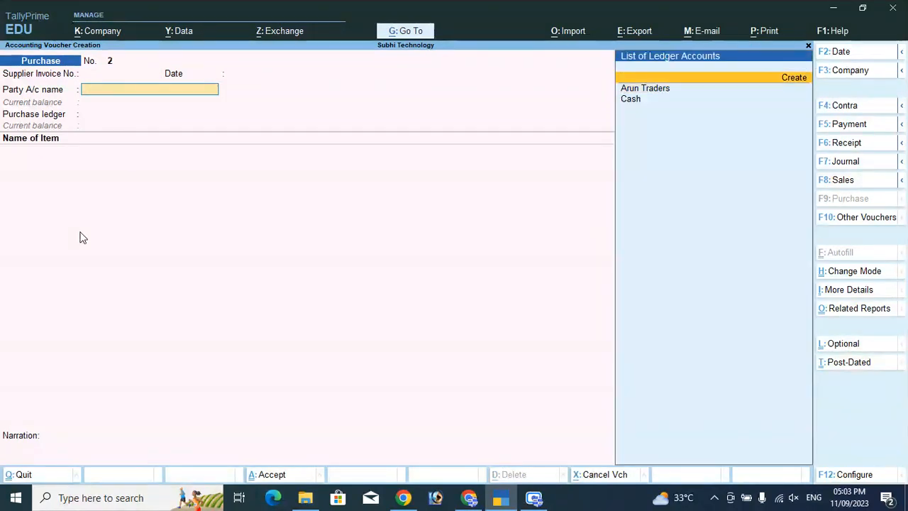
key("Return")
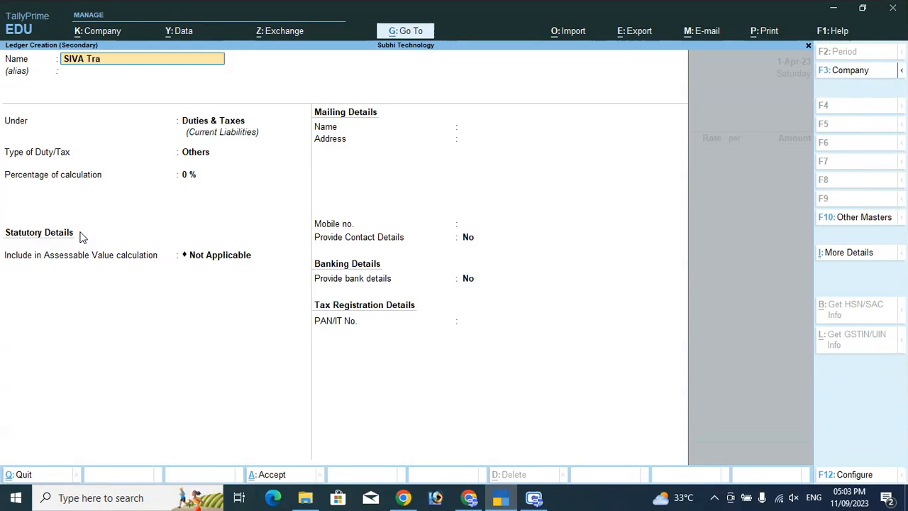
key("Return")
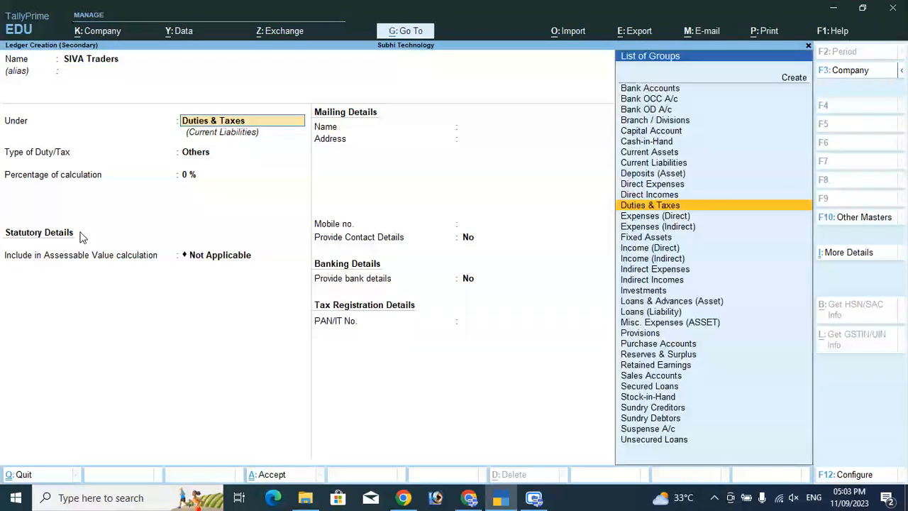
type("Sun")
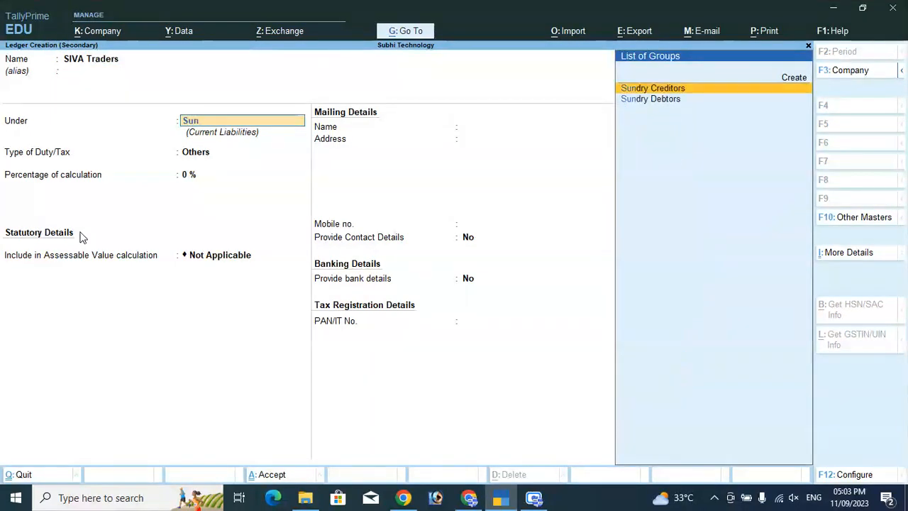
key("Return")
key("Return")
key("Return")
key("Return")
key("Return")
key("Return")
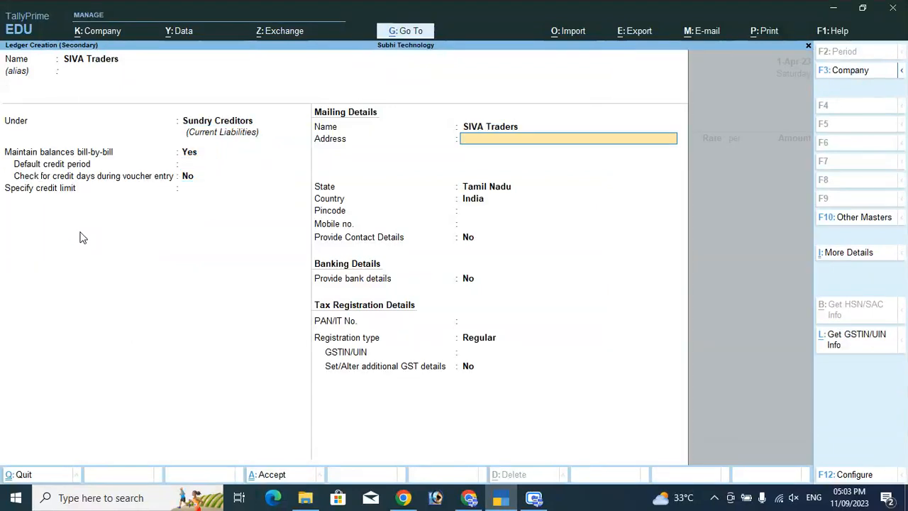
key("Return")
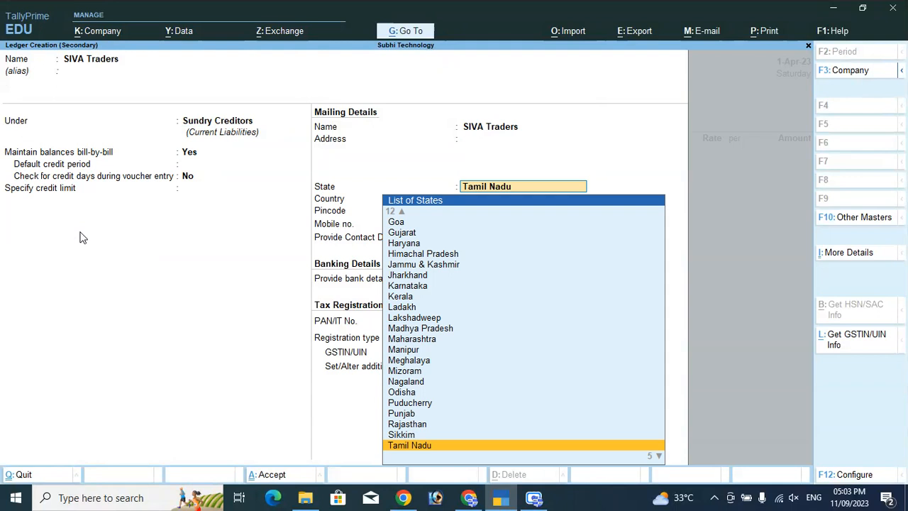
type("And")
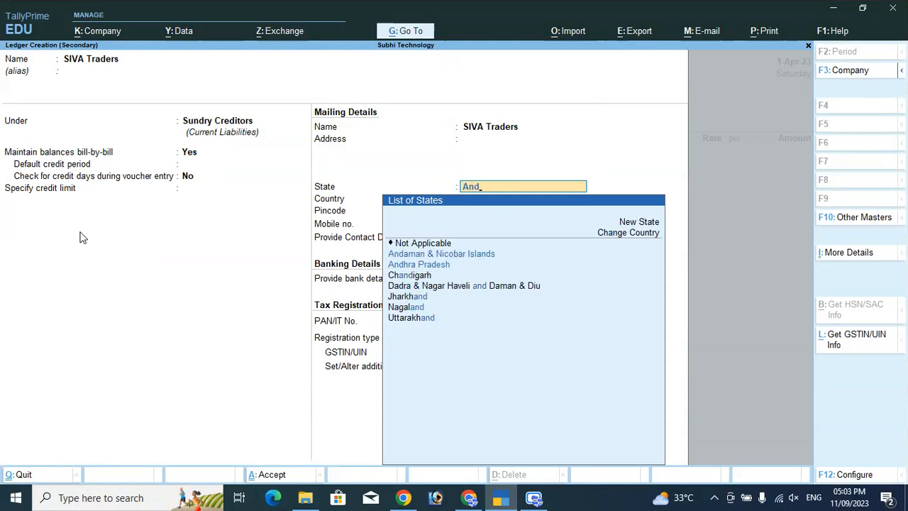
key("Down")
key("Down")
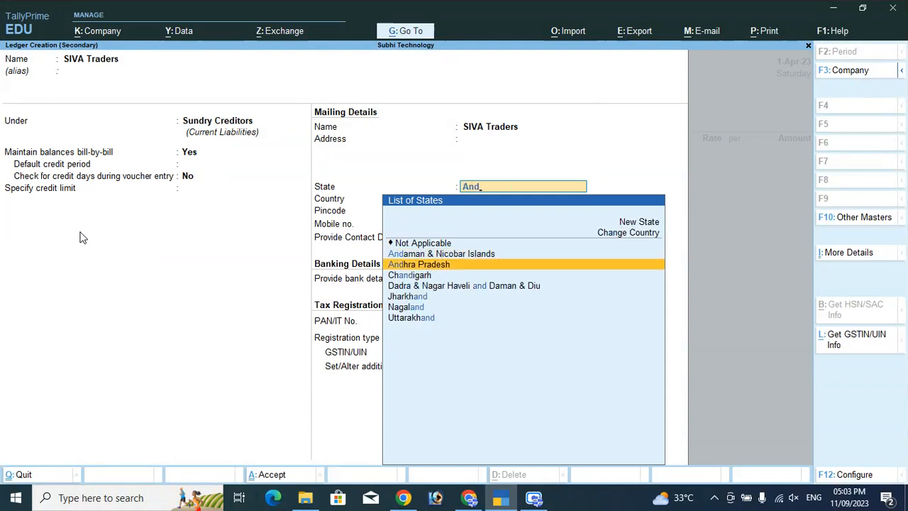
key("Return")
key("Return")
key("Return")
key("Return")
key("Return")
key("Return")
key("Return")
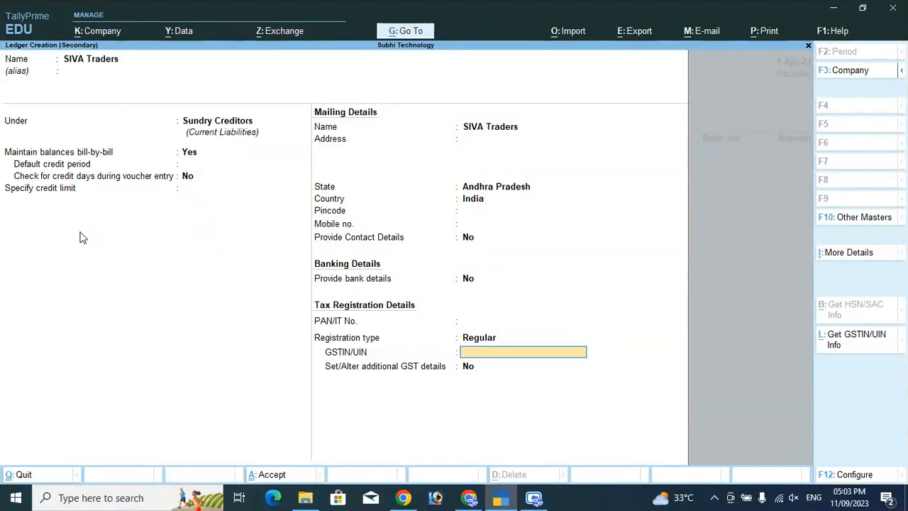
Skip the GSTIN, save the ledger, accept party details and choose Purchase as the ledger
key("Return")
key("Return")
key("Return")
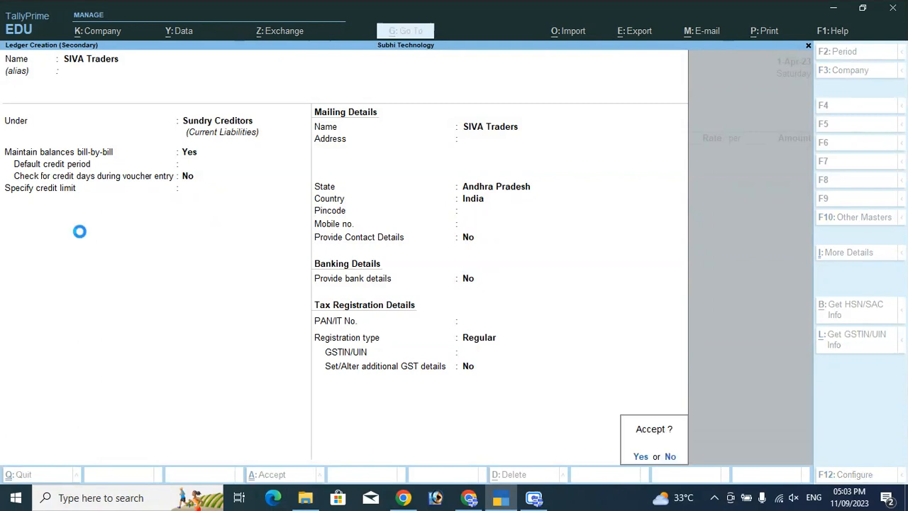
key("Return")
key("Return")
key("Return")
key("Return")
key("Return")
key("Return")
key("Return")
key("Return")
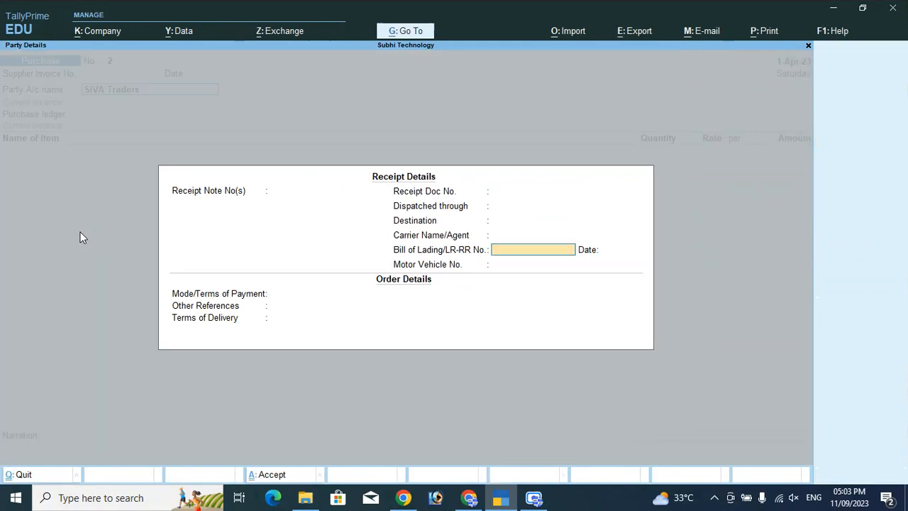
key("Return")
key("Return")
key("Return")
key("Return")
key("Return")
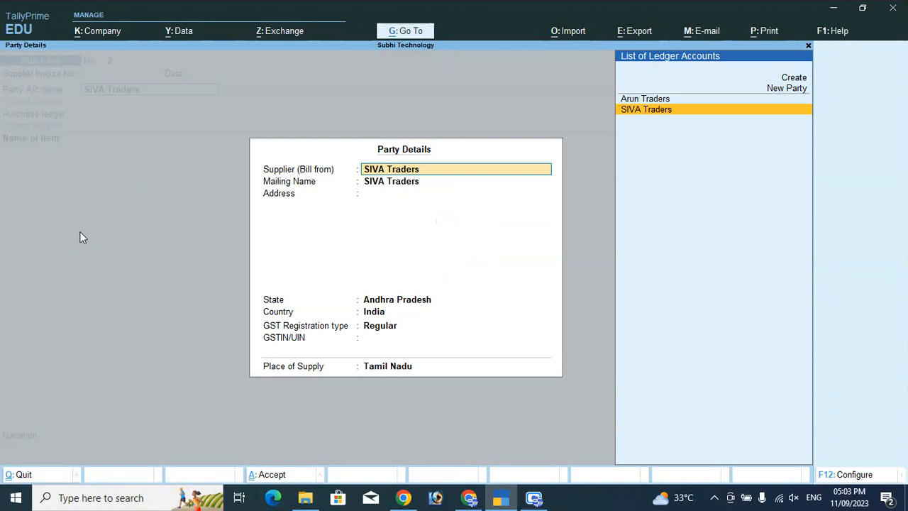
key("Return")
key("Return")
key("Return")
key("Return")
key("Return")
key("Return")
key("Return")
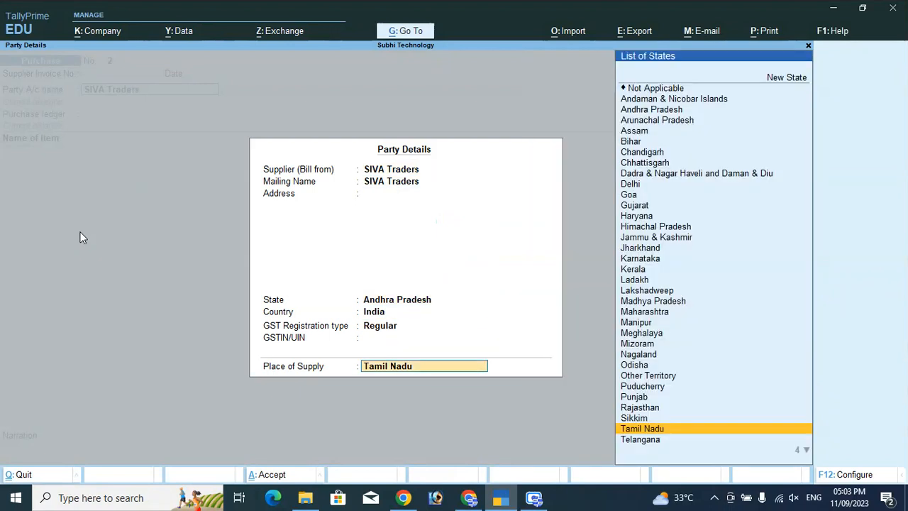
key("Return")
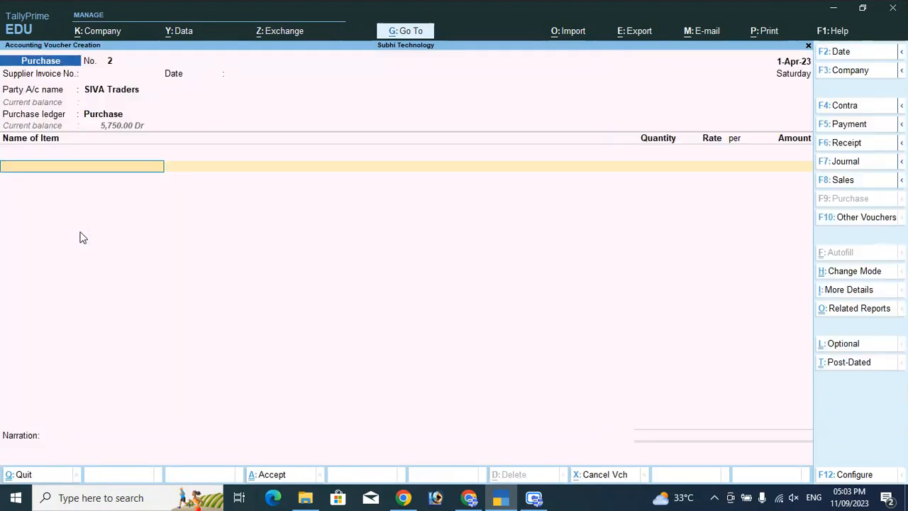
Enter Mouse 5 nos at 350.00 and Keyboard 5 nos at 450.00 on purchase voucher No. 2
key("Down")
key("Down")
key("Down")
key("Down")
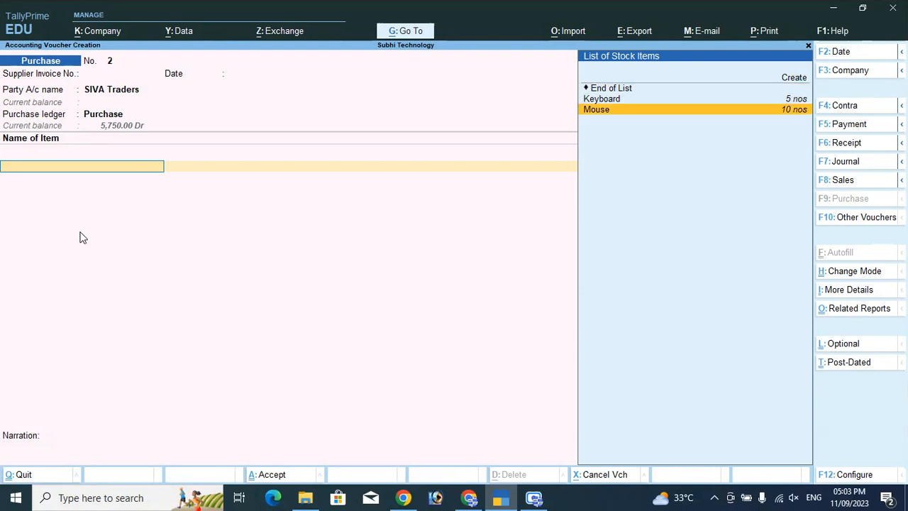
key("Return")
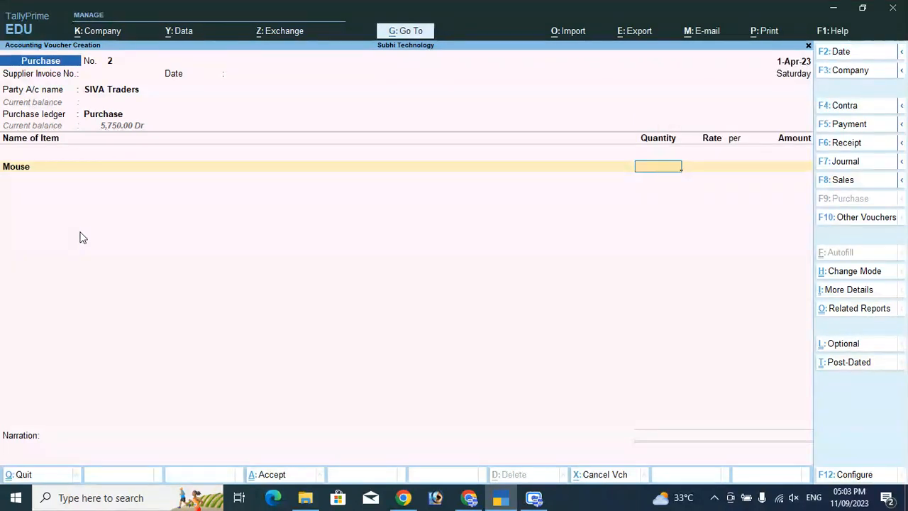
type("5")
key("Return")
key("Return")
key("Return")
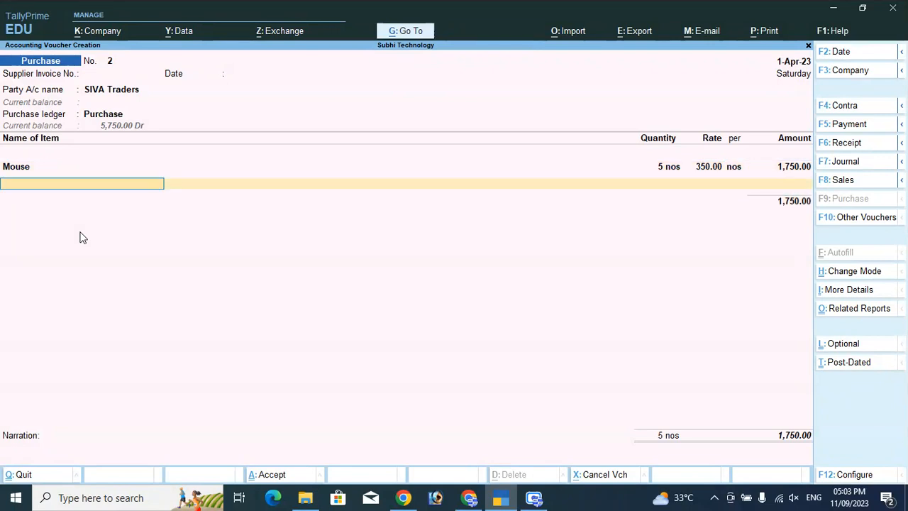
type("K")
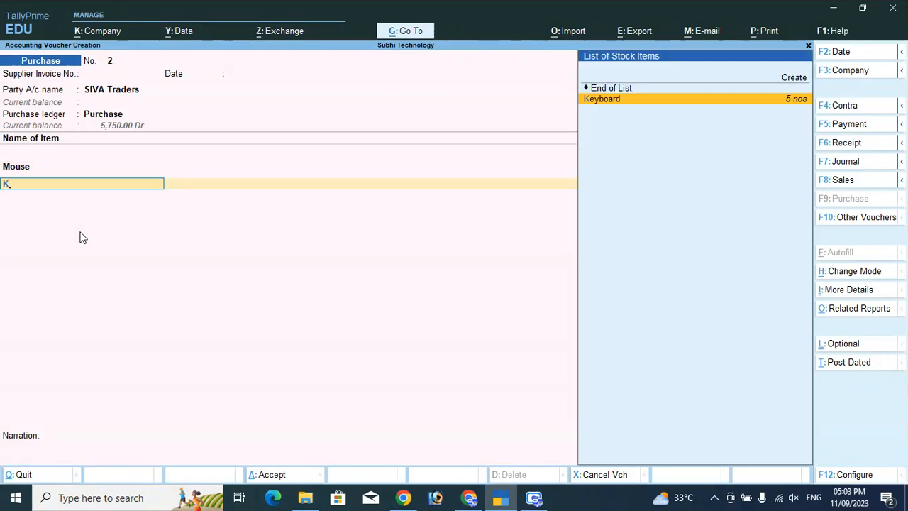
key("Return")
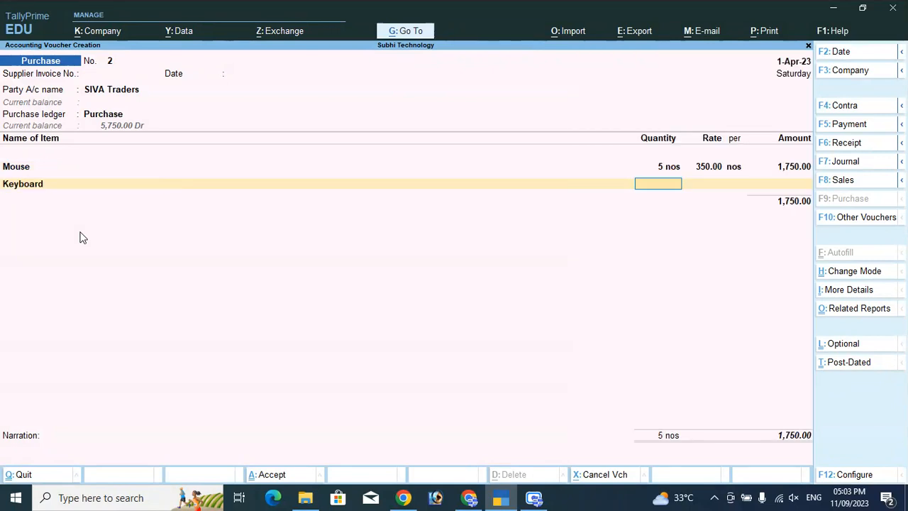
key("Return")
key("Return")
key("Return")
key("Return")
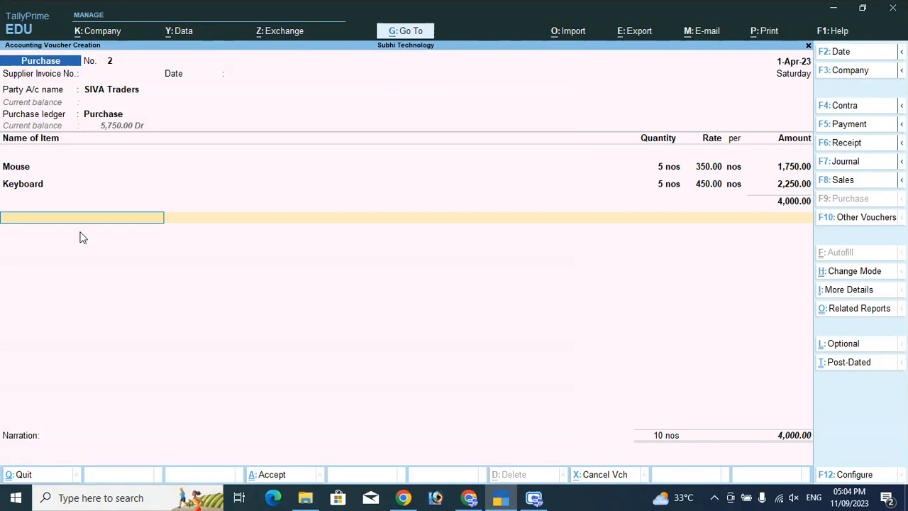
Replace the SGST tax line by starting a new ledger on that row
type("S")
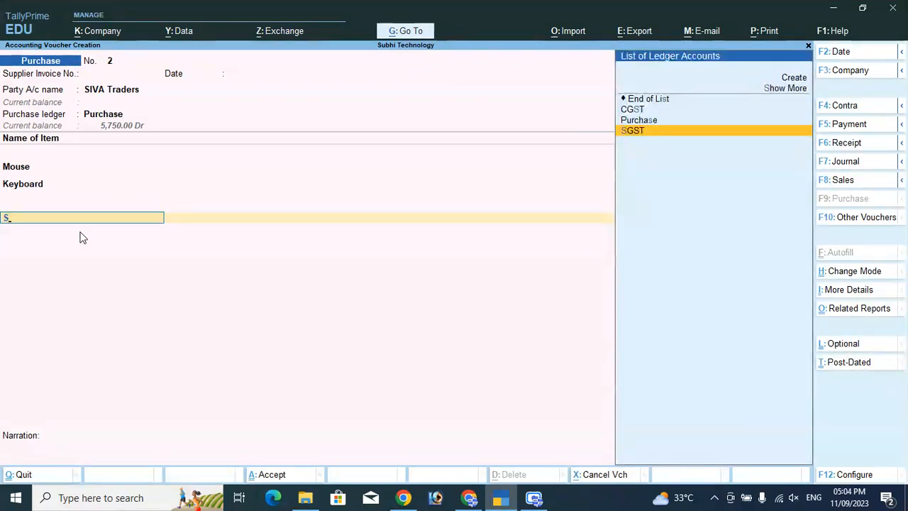
key("Return")
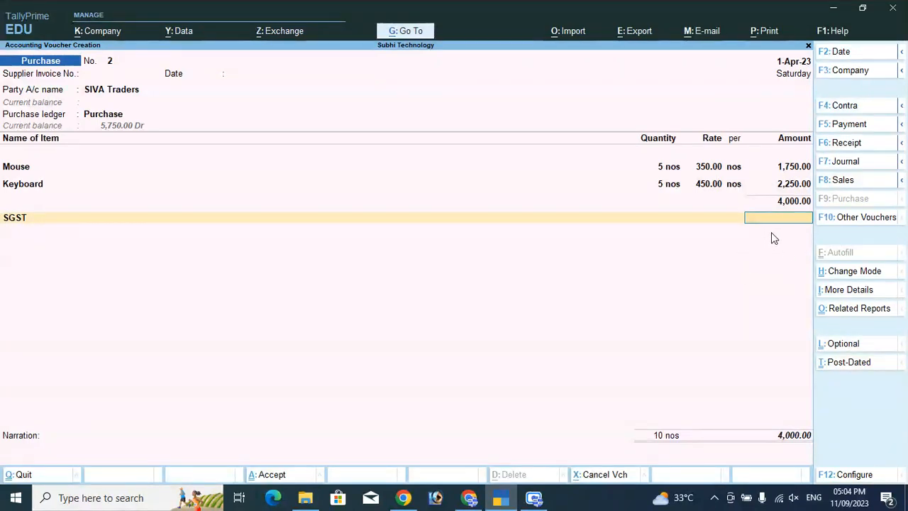
left_click(14, 222)
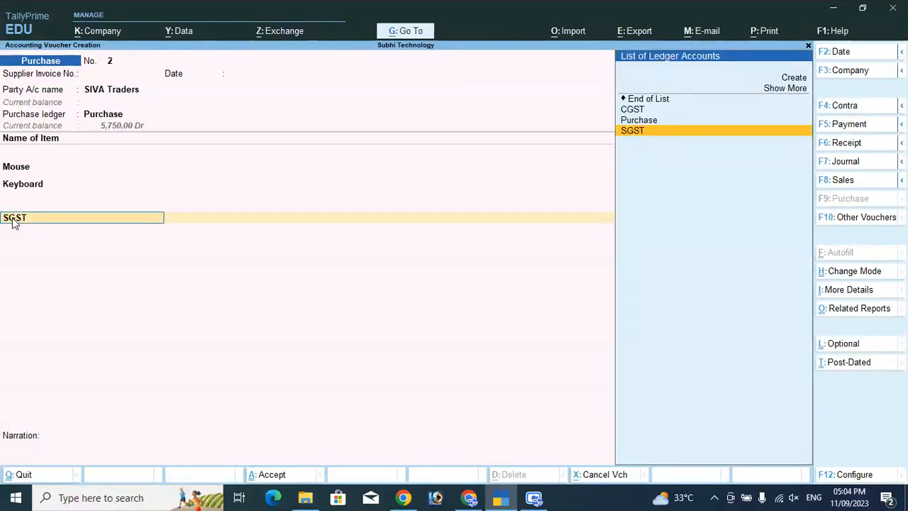
key("Up")
key("Up")
key("Up")
key("Up")
key("Return")
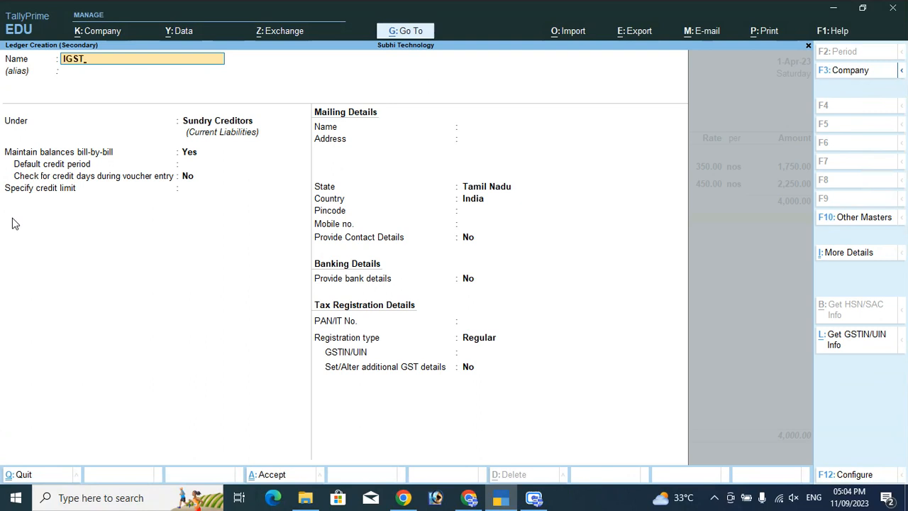
Create ledger IGST under Duties & Taxes with duty type GST and tax type IGST
type("IGST")
key("Return")
key("Return")
type("DU")
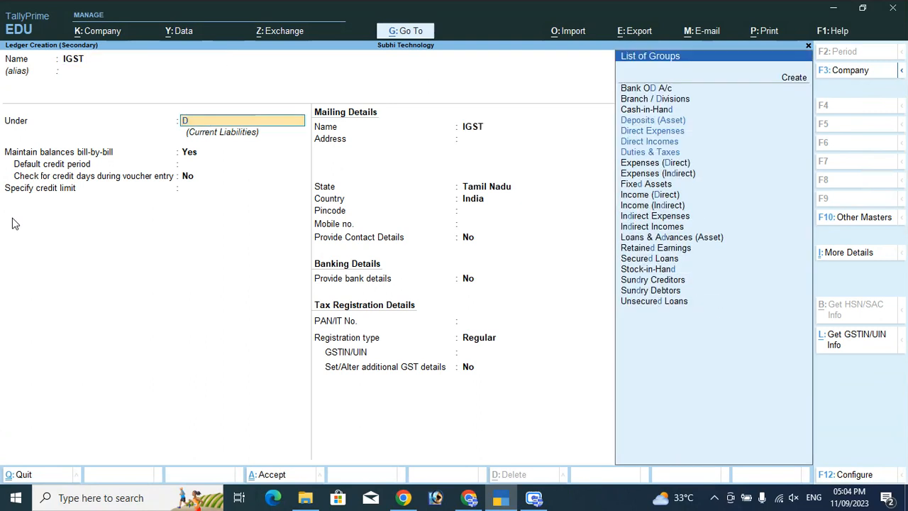
key("Return")
key("Up")
key("Return")
key("Down")
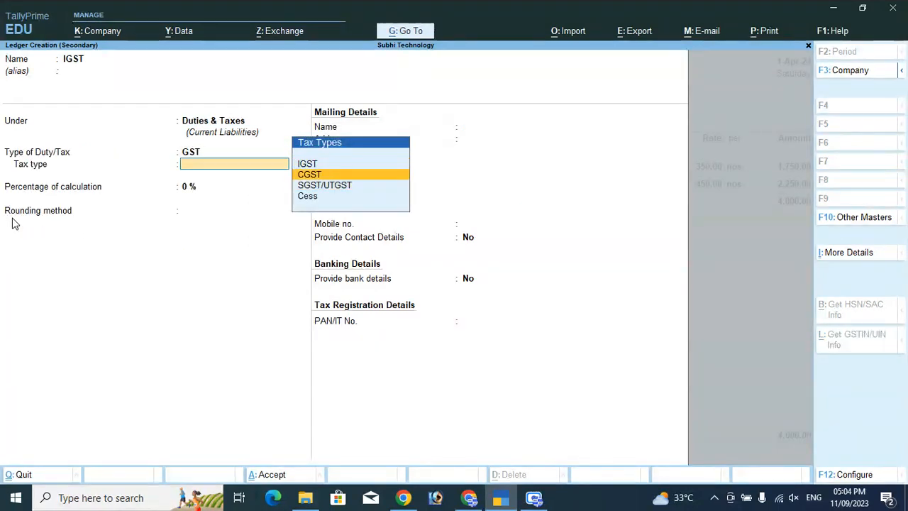
key("Up")
key("Return")
key("Return")
key("Return")
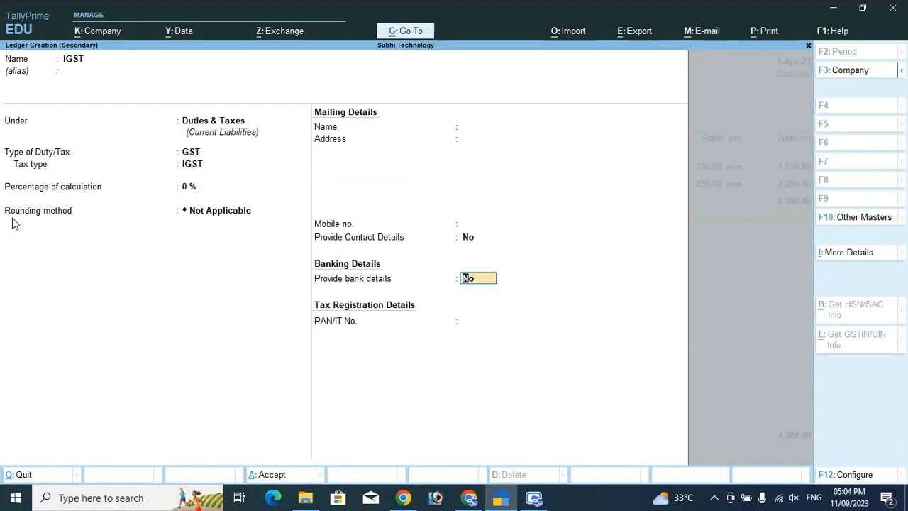
key("Return")
key("Return")
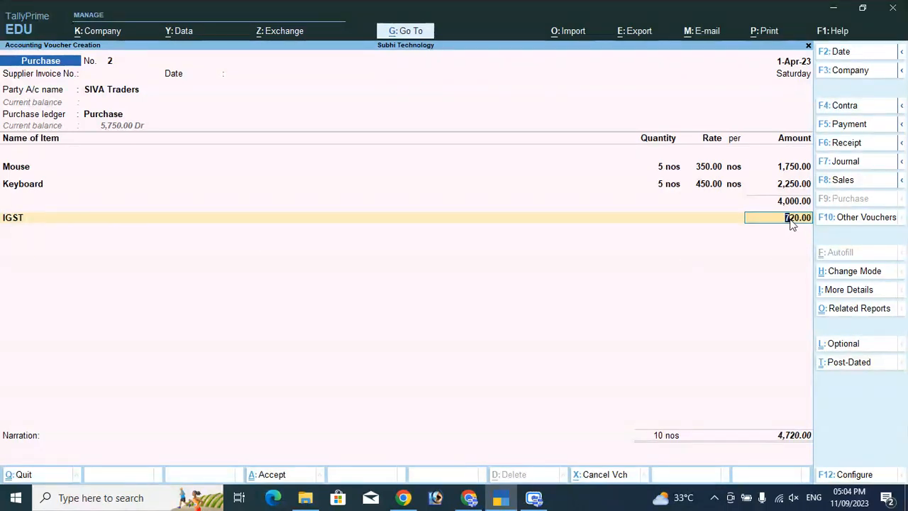
Accept IGST 720.00, record a New Ref of 4,720.00, and save purchase voucher No. 2
key("Return")
key("Return")
key("Return")
key("Return")
key("Return")
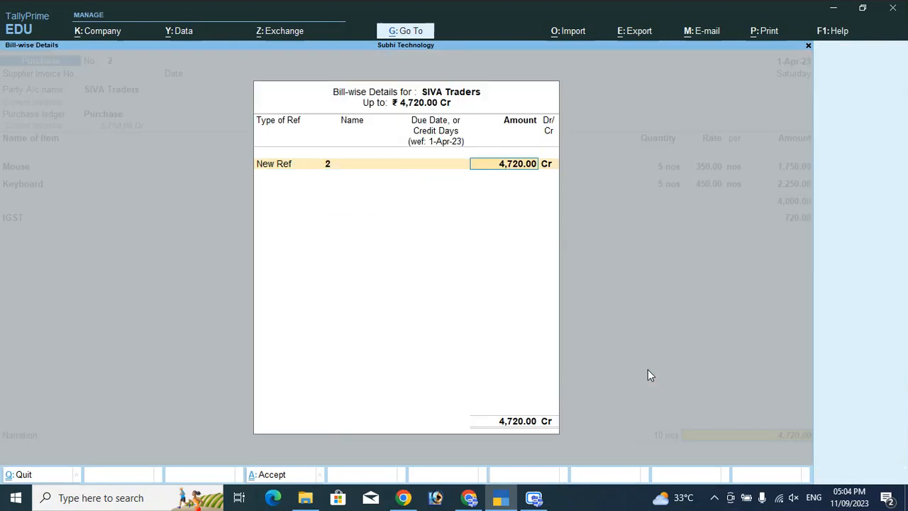
key("Return")
key("Return")
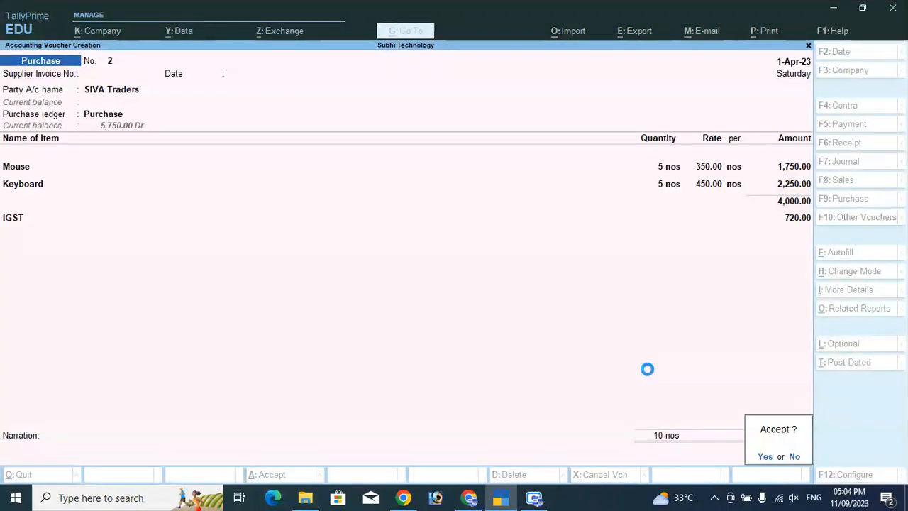
key("Return")
Preview voucher No. 2 as a zoomed tax invoice, then switch to a Sales voucher
key("Page_Up")
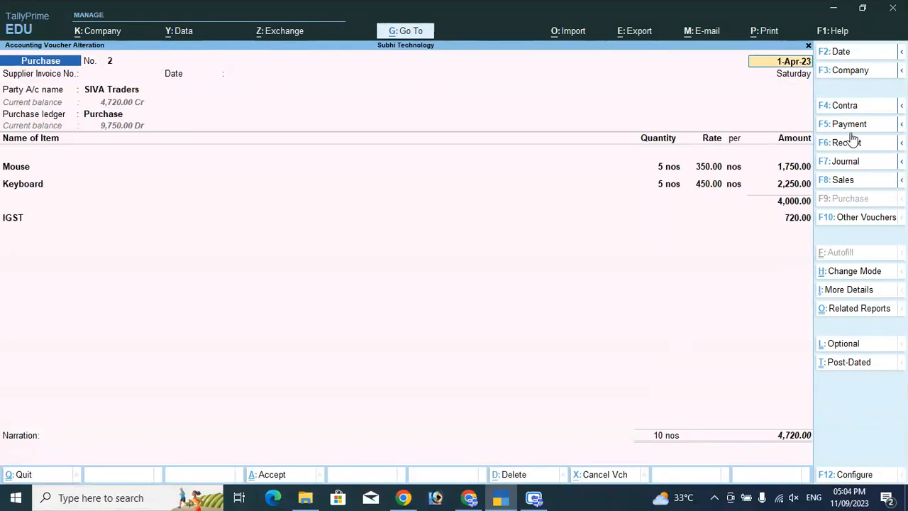
left_click(769, 31)
left_click(791, 70)
key("Left")
key("Return")
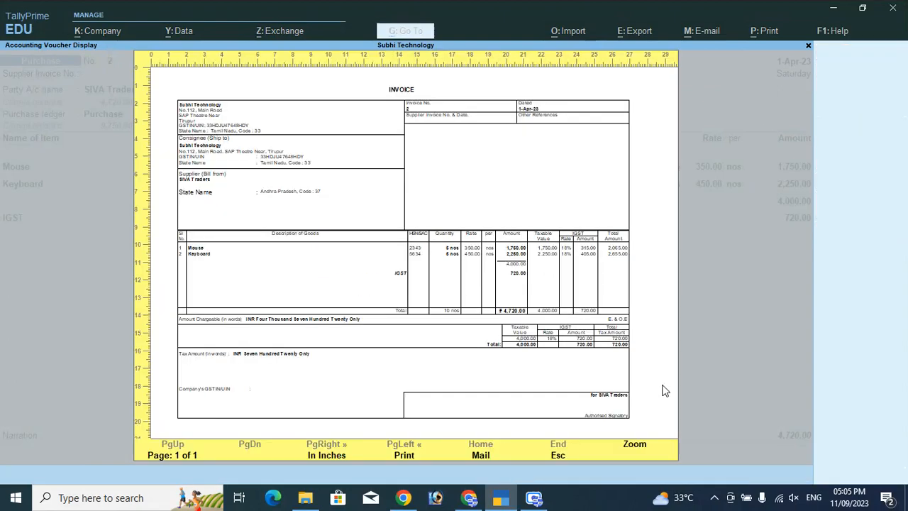
left_click(643, 447)
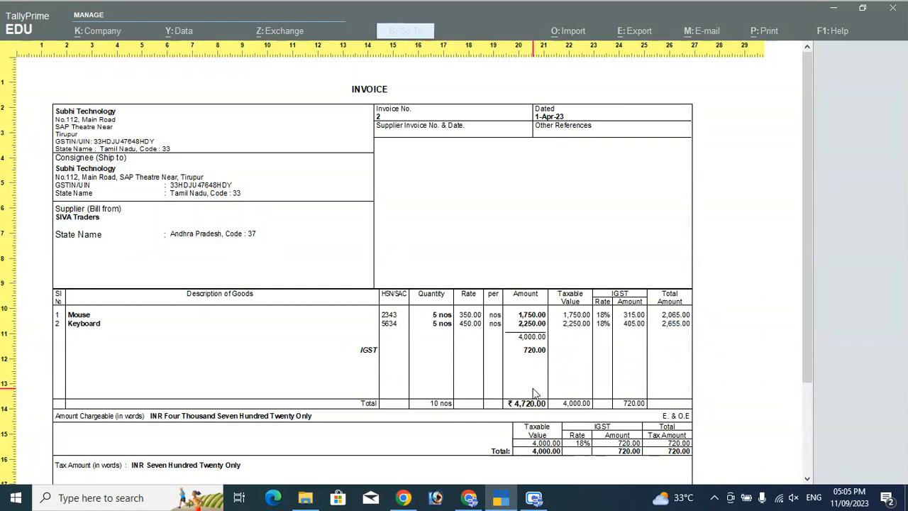
scroll(536, 394, "down", 2)
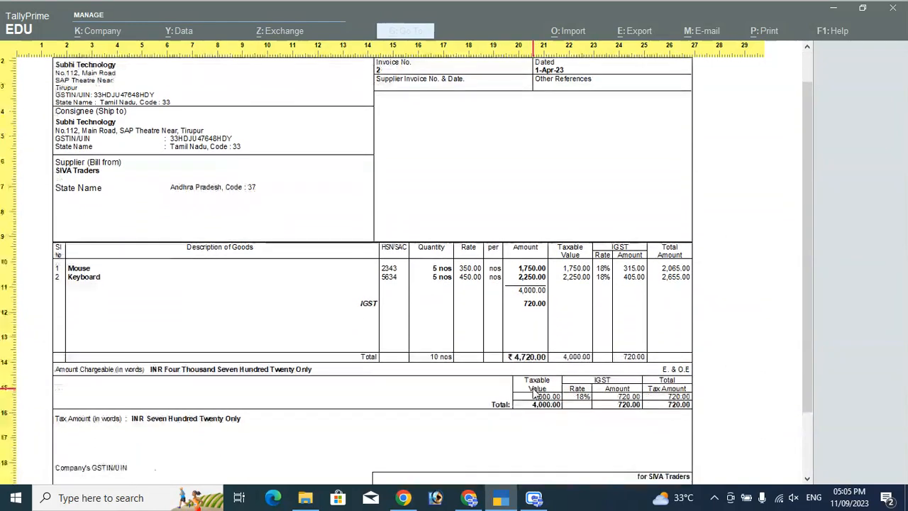
key("Escape")
key("Escape")
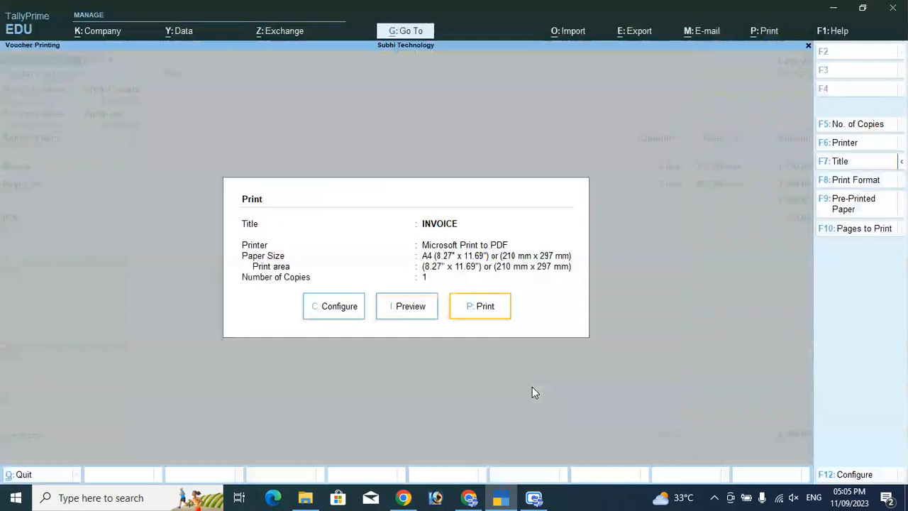
key("Escape")
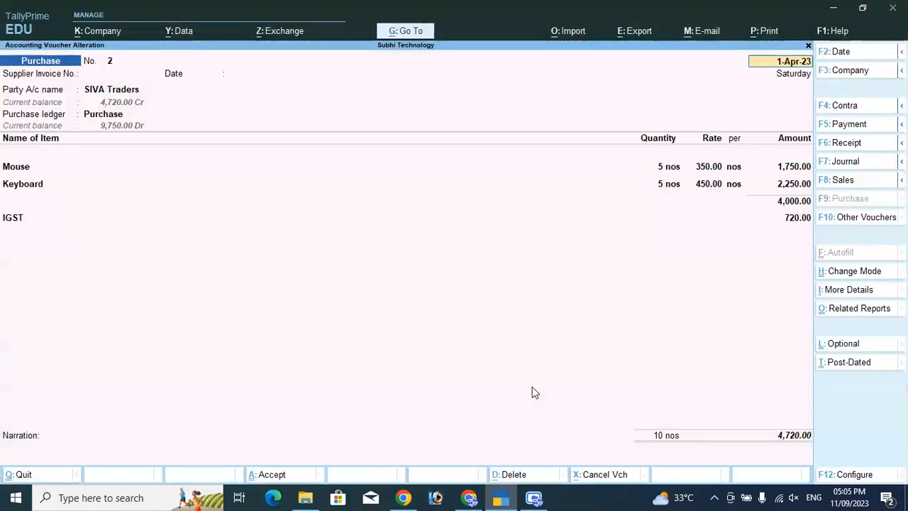
left_click(844, 180)
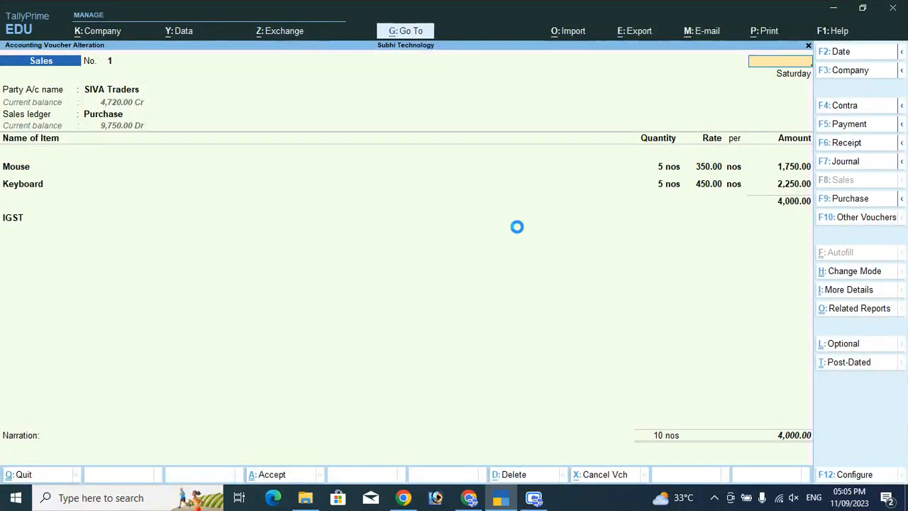
Quit the voucher alteration to get a blank Sales voucher No. 1 and start a new party ledger
key("Escape")
key("n")
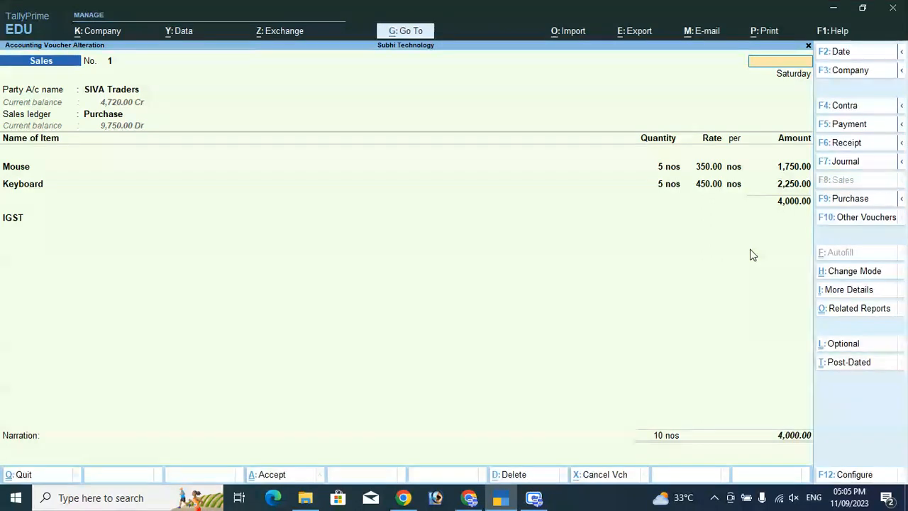
key("Escape")
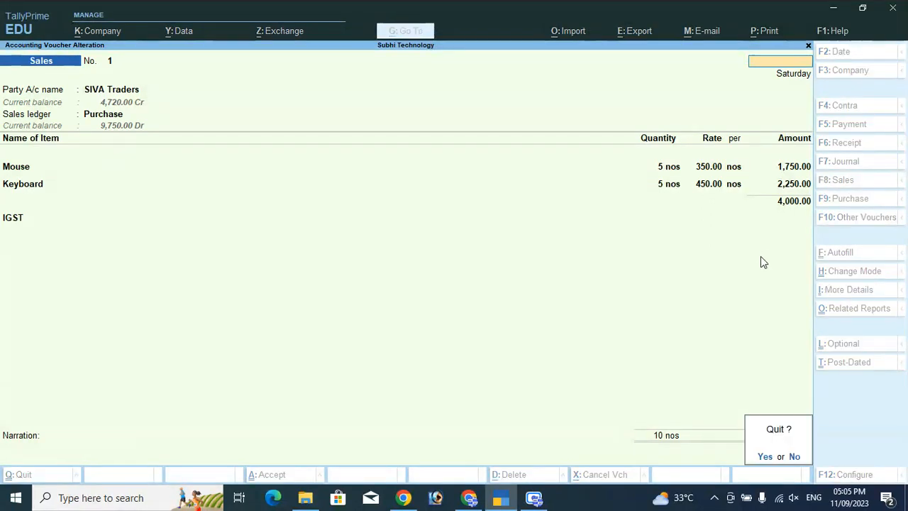
key("y")
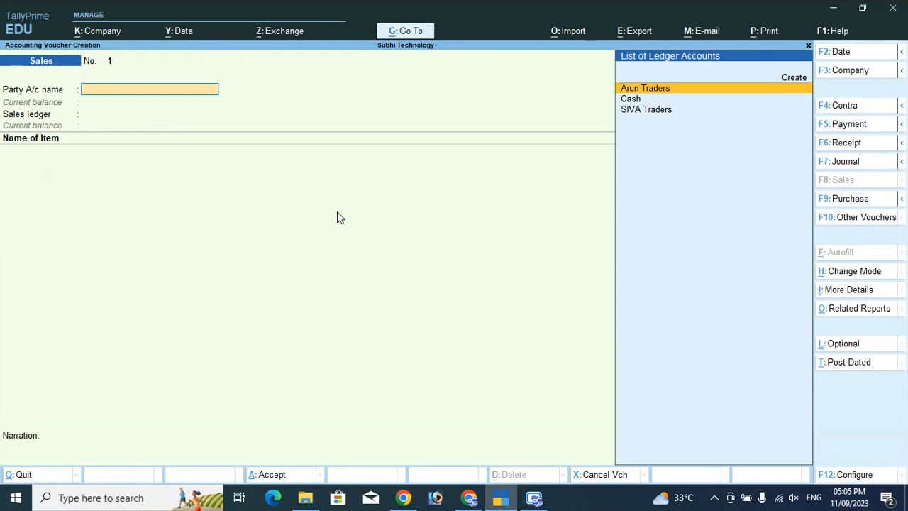
key("Up")
key("Return")
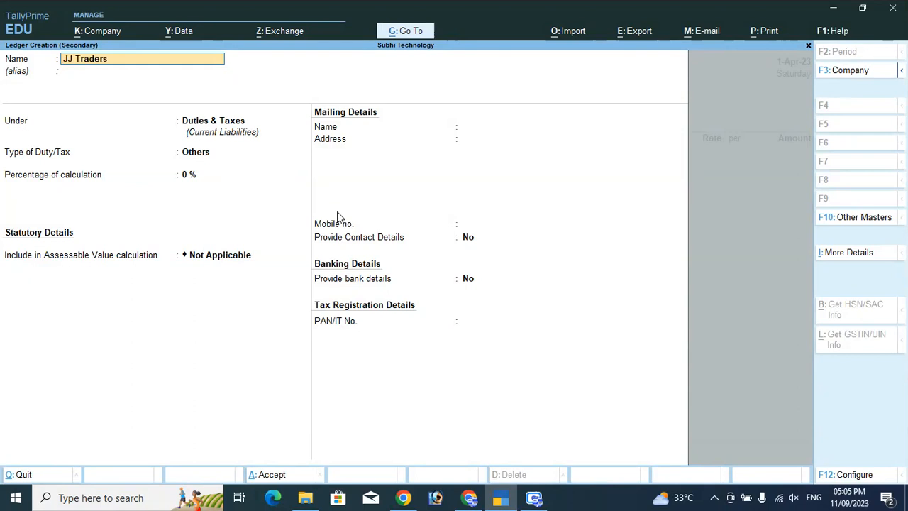
Save JJ Traders under Sundry Debtors with Regular GST registration and skip the party details
key("Return")
key("Return")
type("Sun")
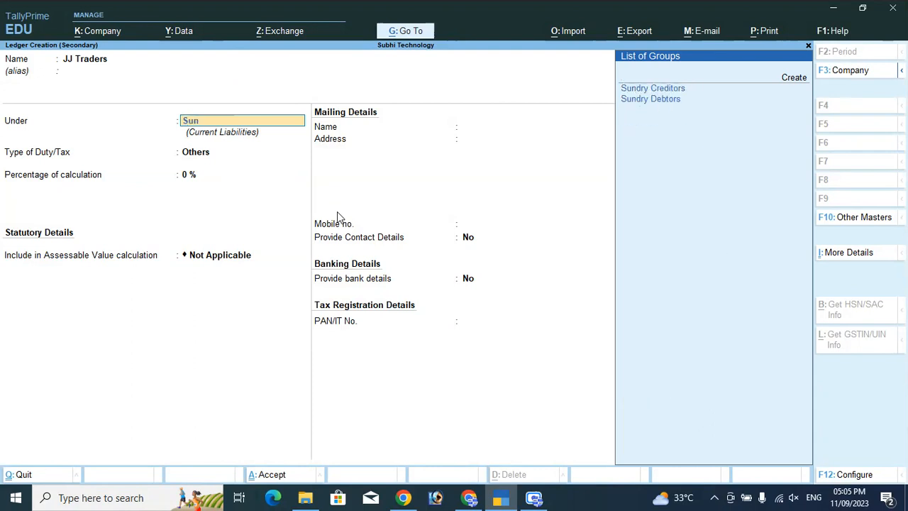
key("Down")
key("Return")
key("Return")
key("Return")
key("Return")
key("Return")
key("Return")
key("Return")
key("Return")
key("Return")
key("Return")
key("Return")
key("Return")
key("Return")
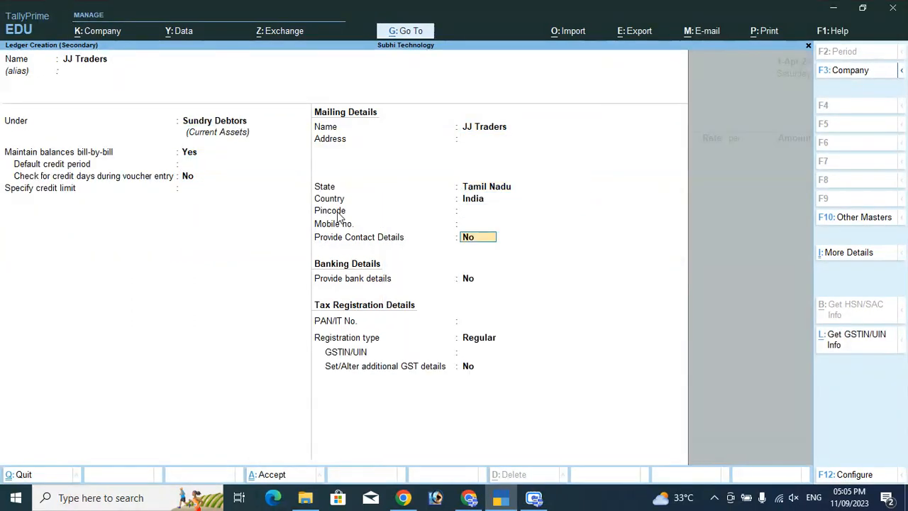
key("Return")
key("Return")
key("Return")
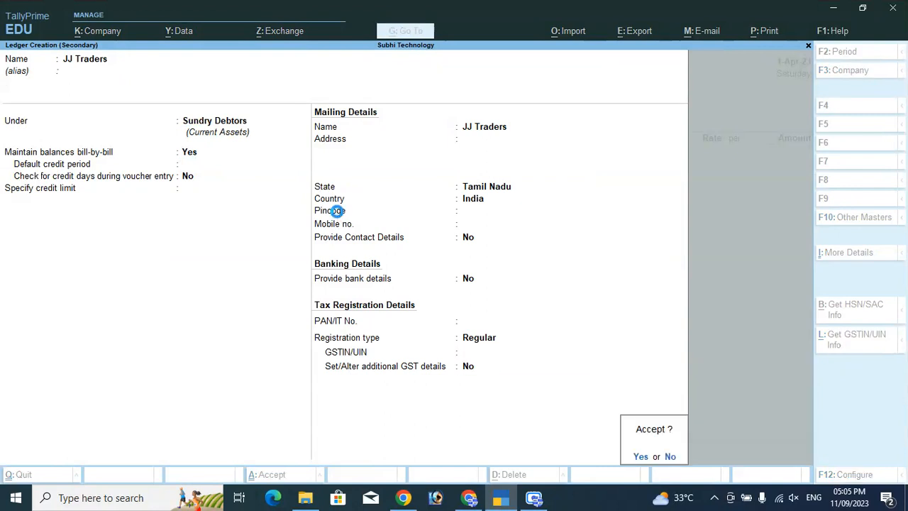
key("Return")
key("Return")
key("Return")
key("Return")
key("Return")
key("Return")
key("Return")
key("Return")
key("Return")
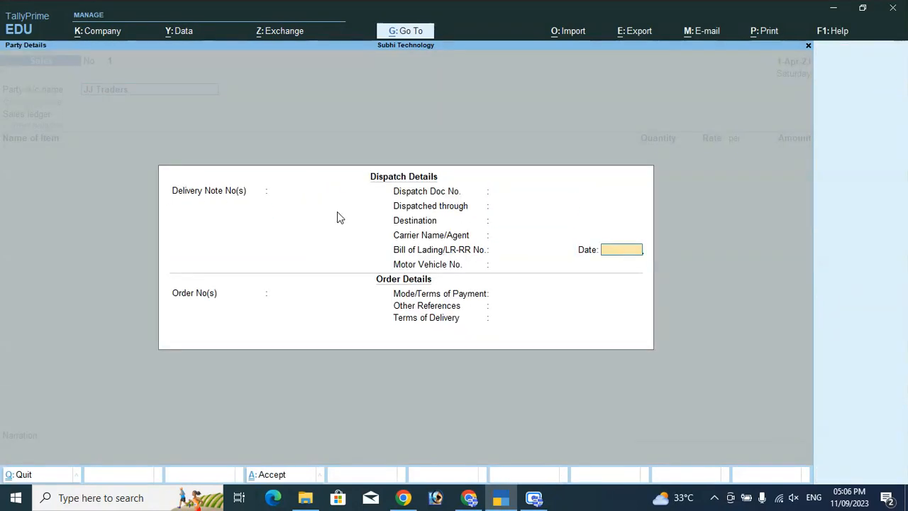
key("Return")
key("Return")
key("Return")
key("Return")
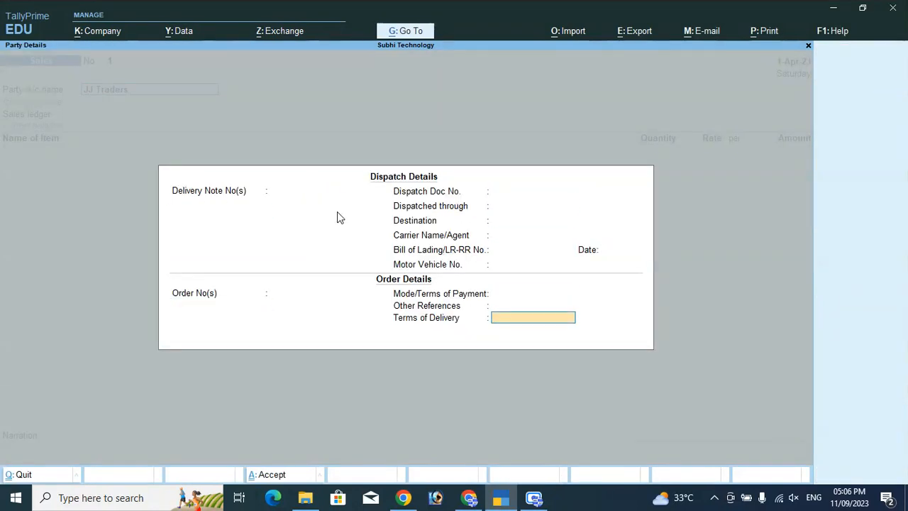
key("Return")
key("Return")
key("Return")
key("Return")
key("Return")
key("Return")
key("Return")
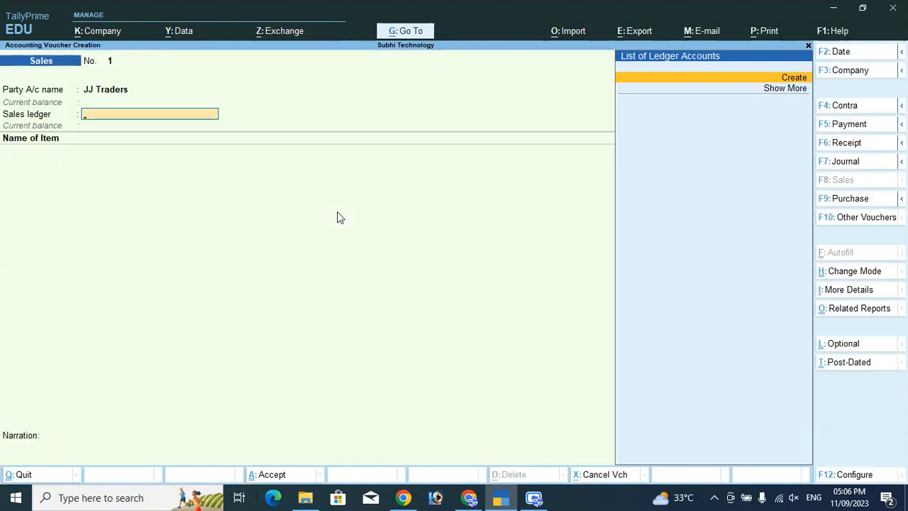
Create a Sales ledger under Sales Accounts
key("Return")
type("Sales")
key("Return")
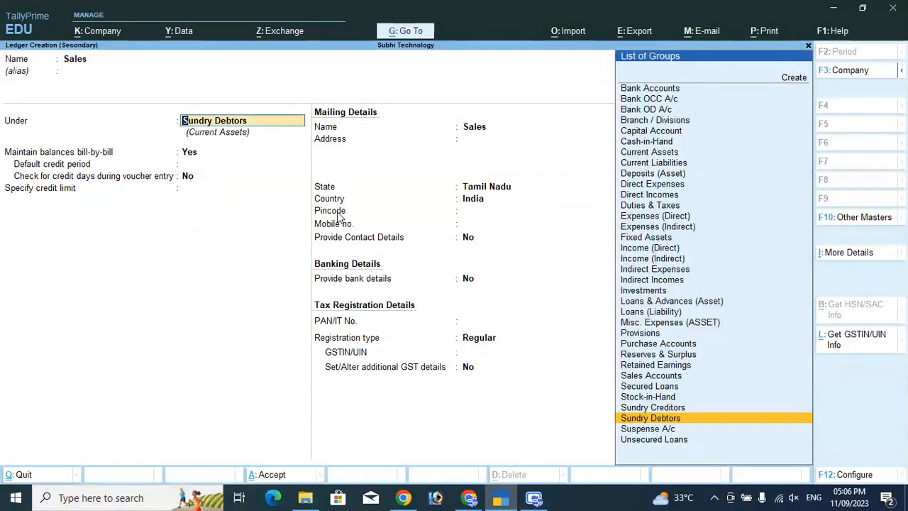
type("Sales")
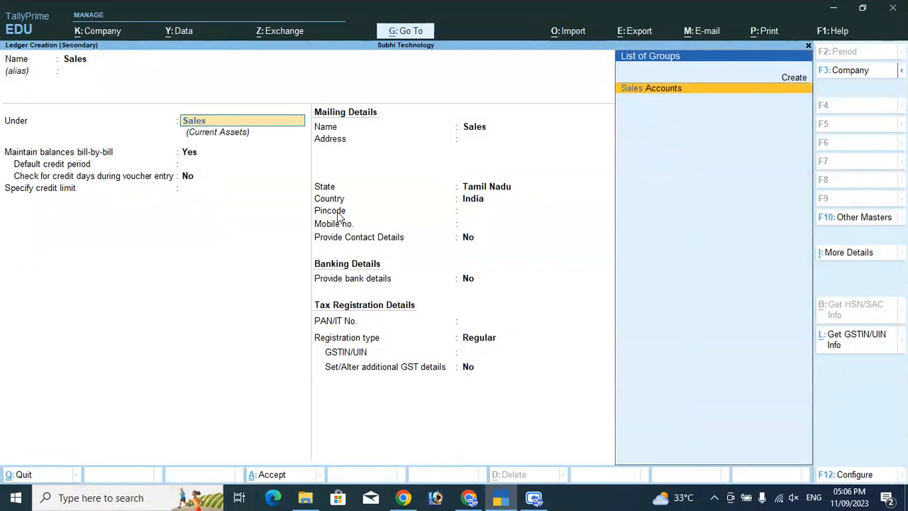
key("Return")
key("Return")
key("Return")
key("Return")
key("Return")
key("Return")
key("Return")
key("Return")
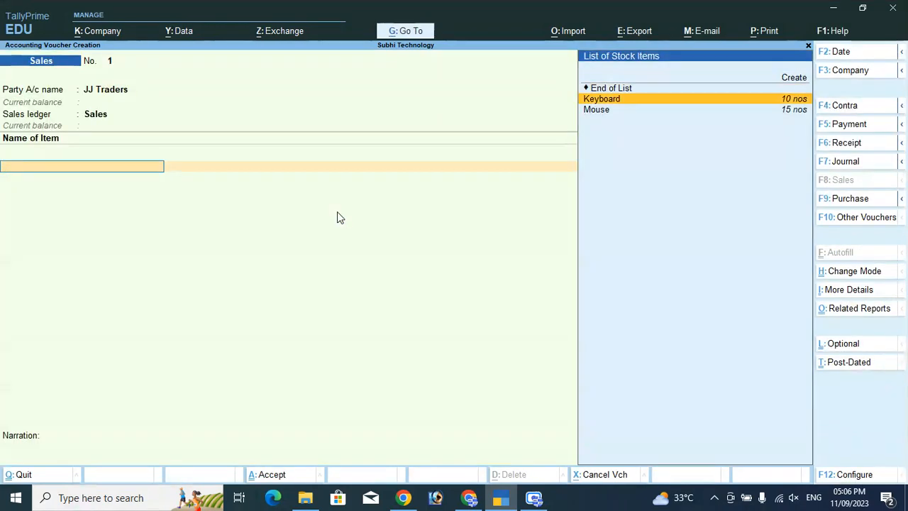
Enter 2 Keyboards at 700 and 2 Mice at 600 on the sales voucher
key("Down")
key("Up")
key("Return")
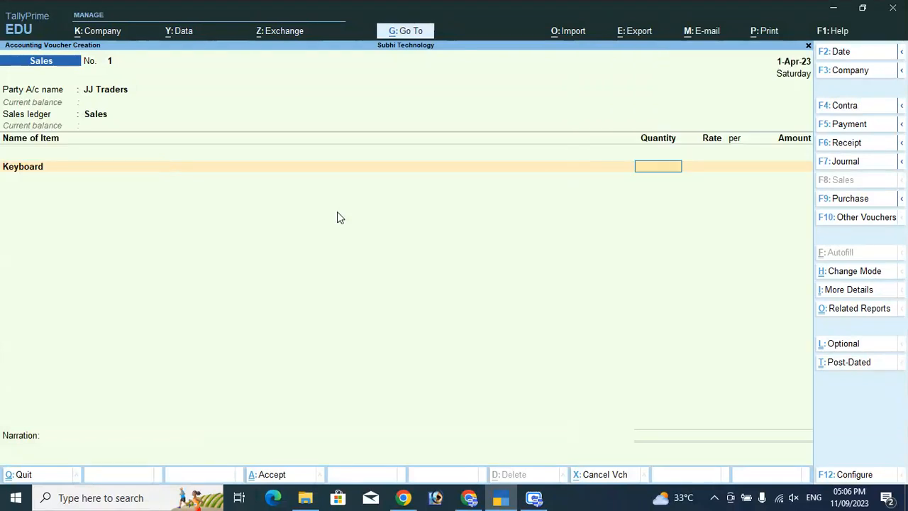
type("2")
key("Return")
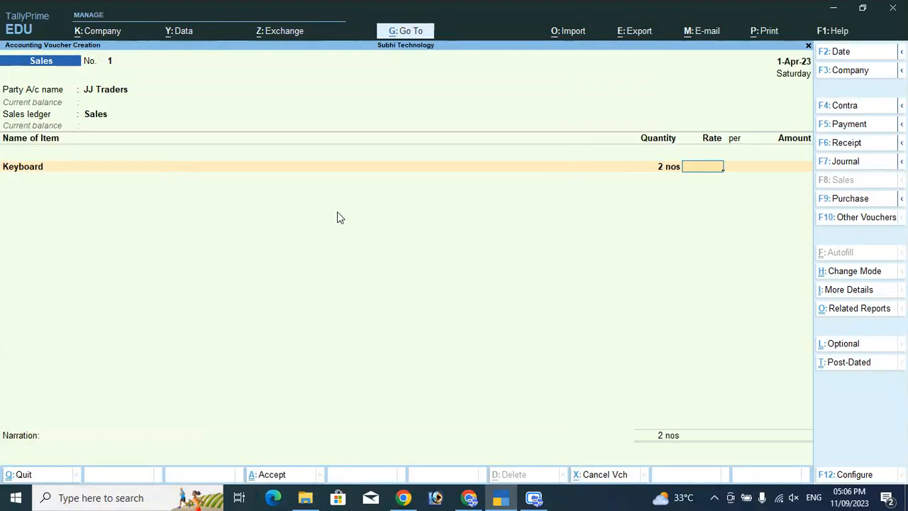
type("700")
key("Return")
key("Return")
key("Return")
type("Mo")
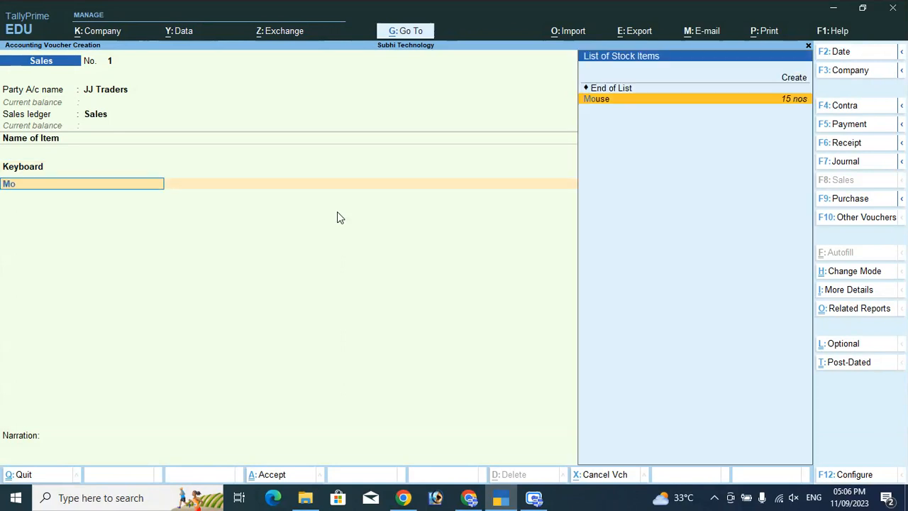
key("Return")
type("2")
key("Return")
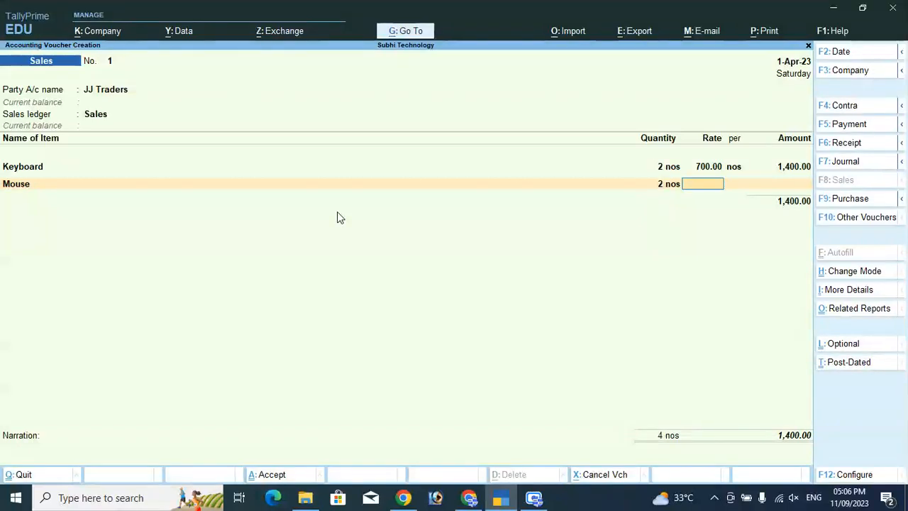
type("600")
key("Return")
key("Return")
key("Return")
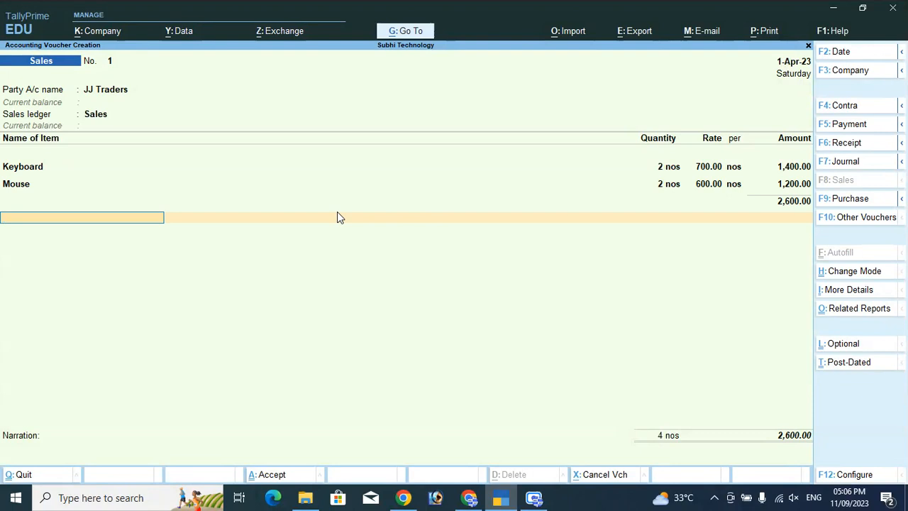
Add SGST and CGST at 234.00 each, bringing the total to 3,068.00
type("S")
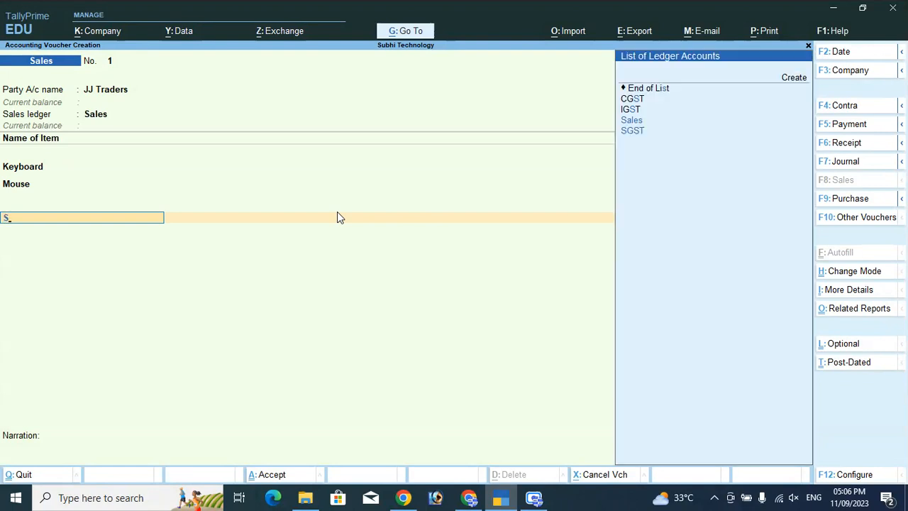
type("g")
key("Return")
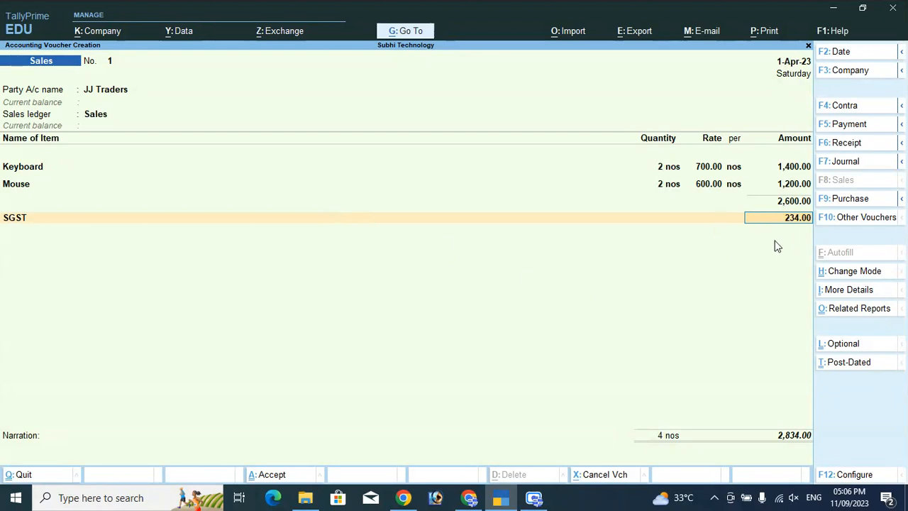
key("Return")
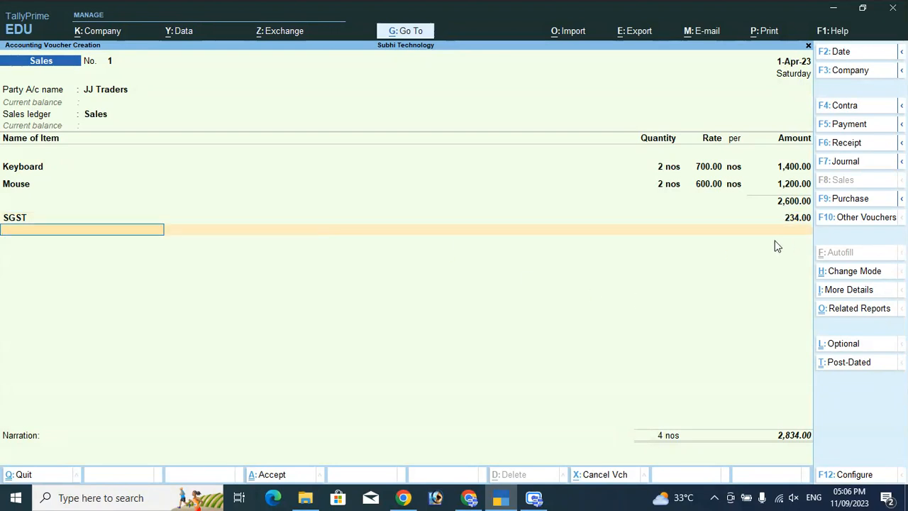
type("Cgs")
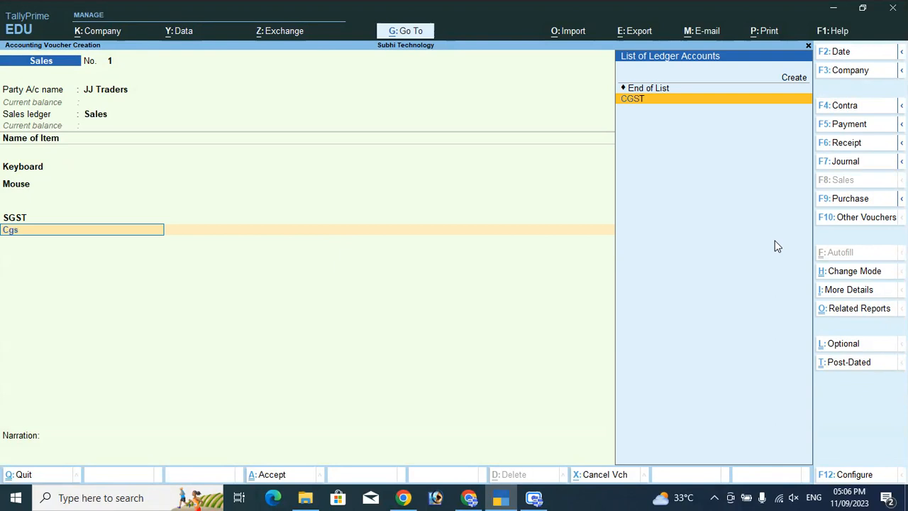
key("Return")
key("Return")
key("Return")
key("Return")
key("Return")
key("Return")
key("Return")
key("Return")
key("Return")
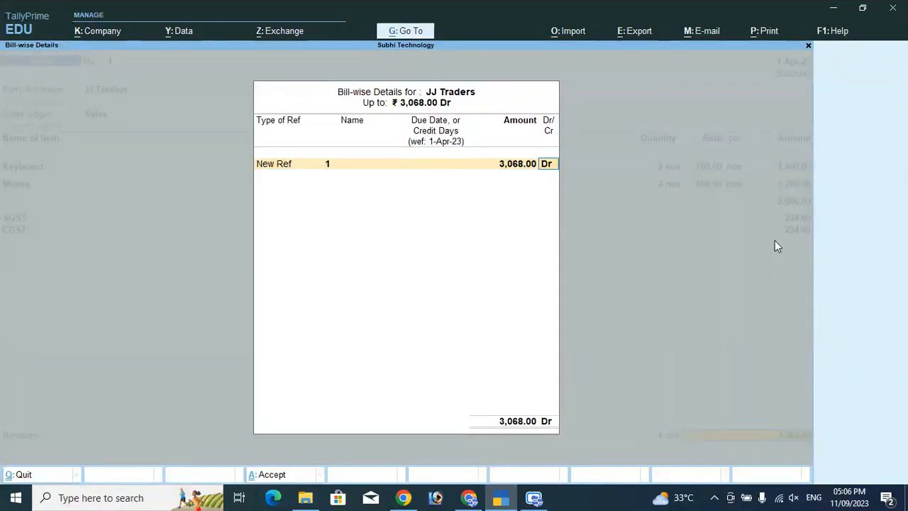
Save the JJ Traders sales voucher totalling 3,068 and reopen it as voucher No. 1
key("Return")
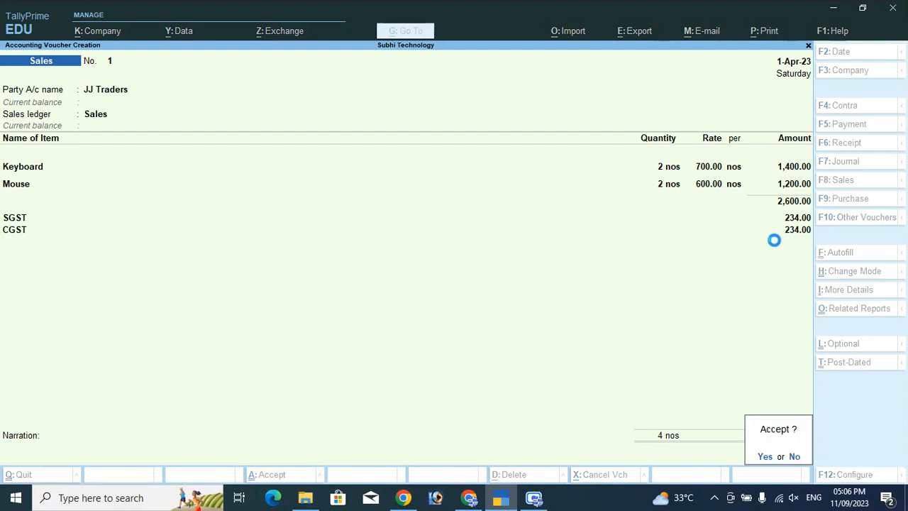
key("Return")
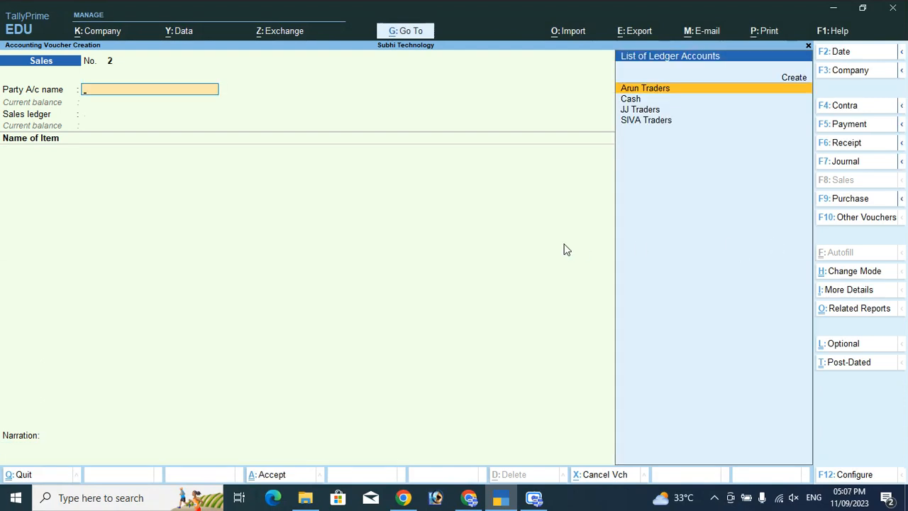
key("Escape")
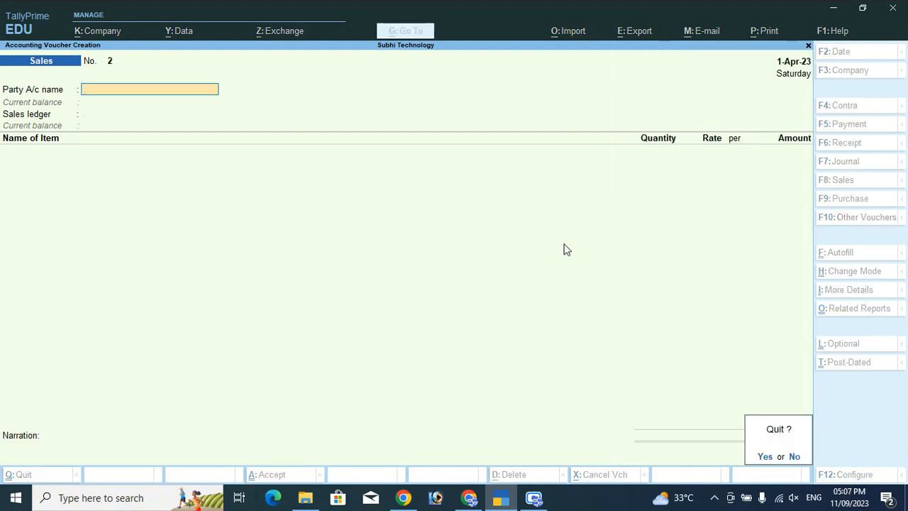
left_click(795, 457)
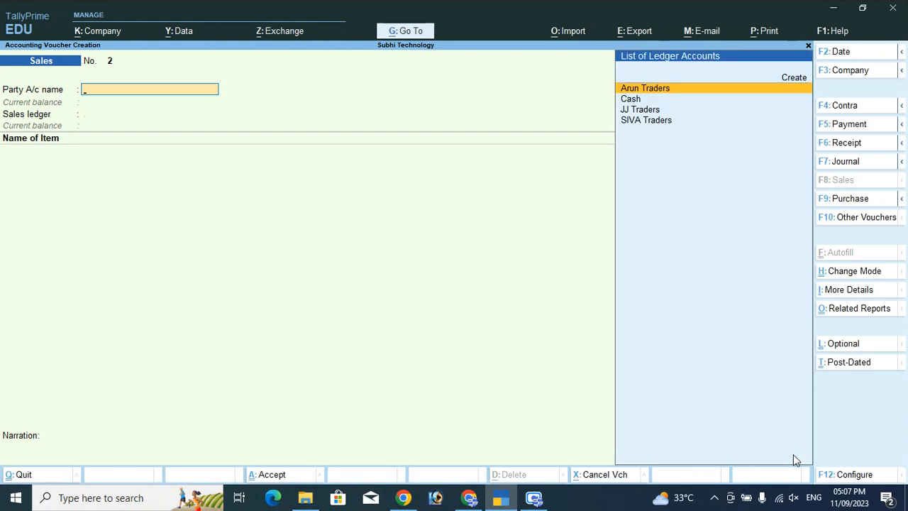
key("Escape")
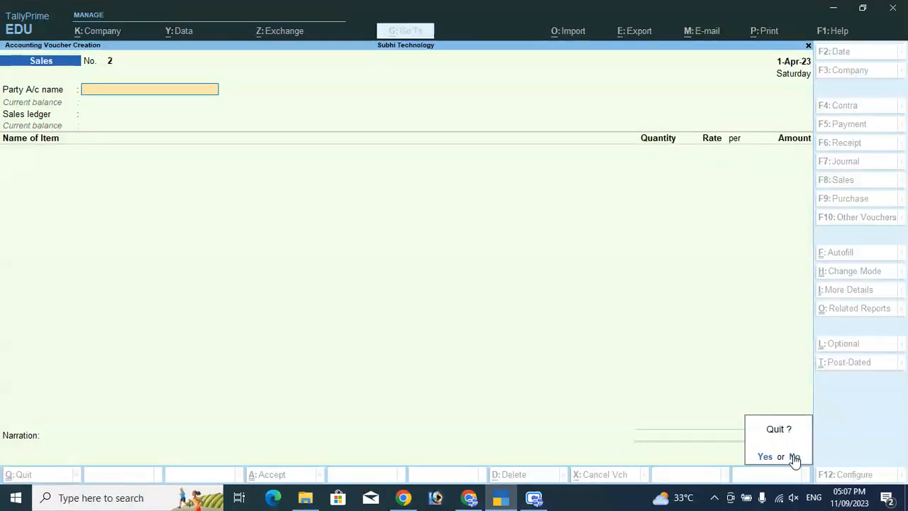
key("Return")
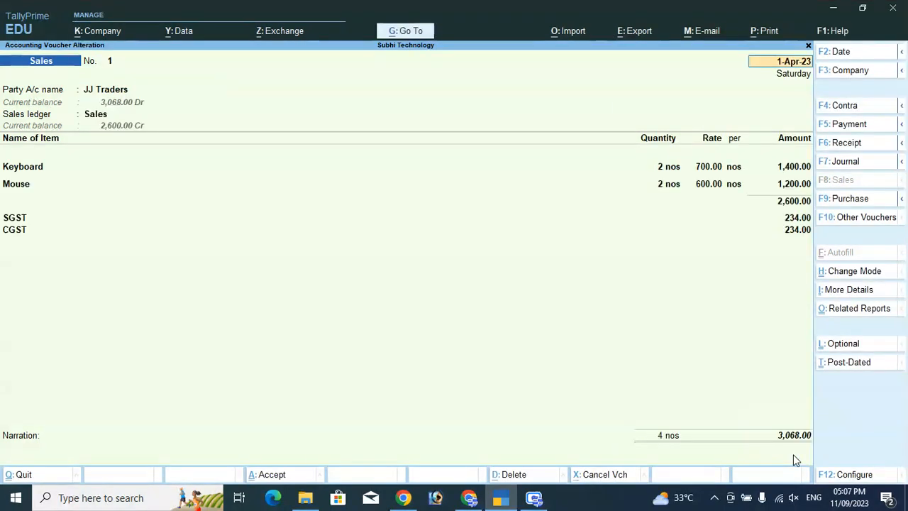
Preview sales voucher No. 1 as a Tax Invoice
left_click(768, 34)
key("Return")
key("i")
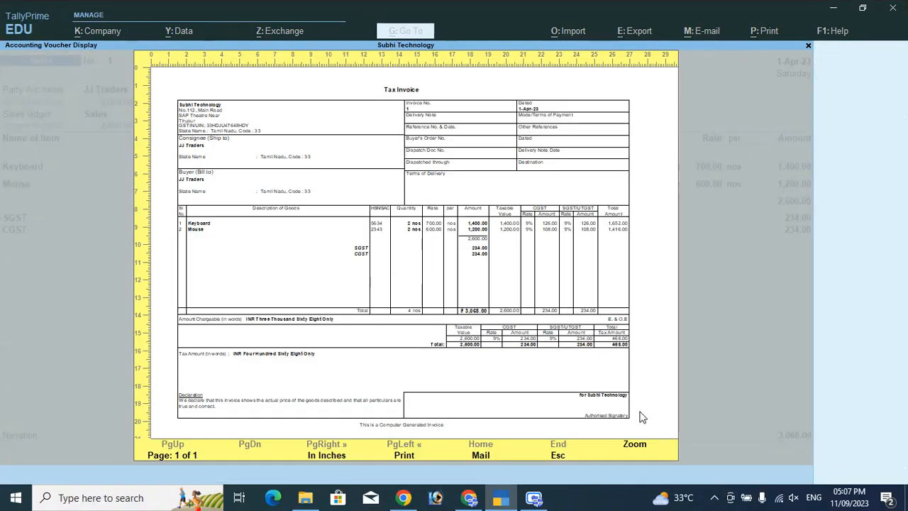
Zoom into the Tax Invoice to check CGST and SGST of 234.00 each and the 3,068.00 total, then close it
left_click(635, 446)
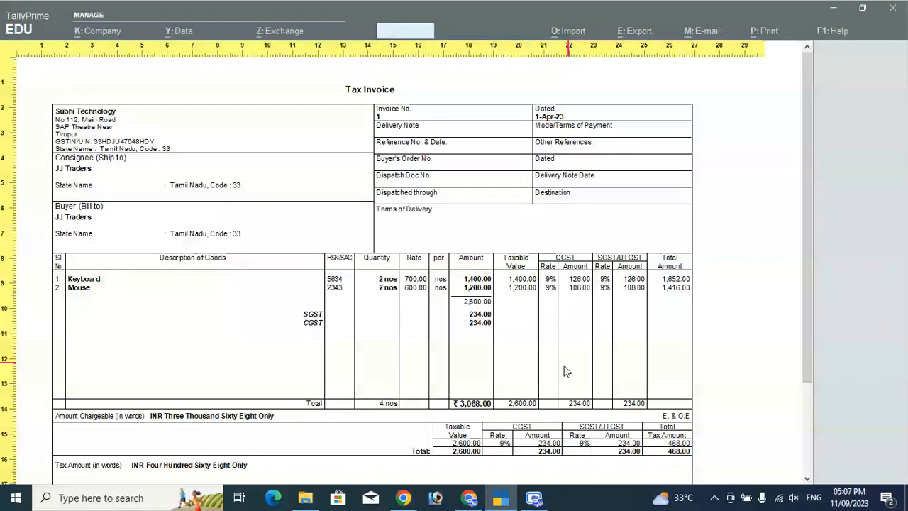
scroll(425, 440, "down", 3)
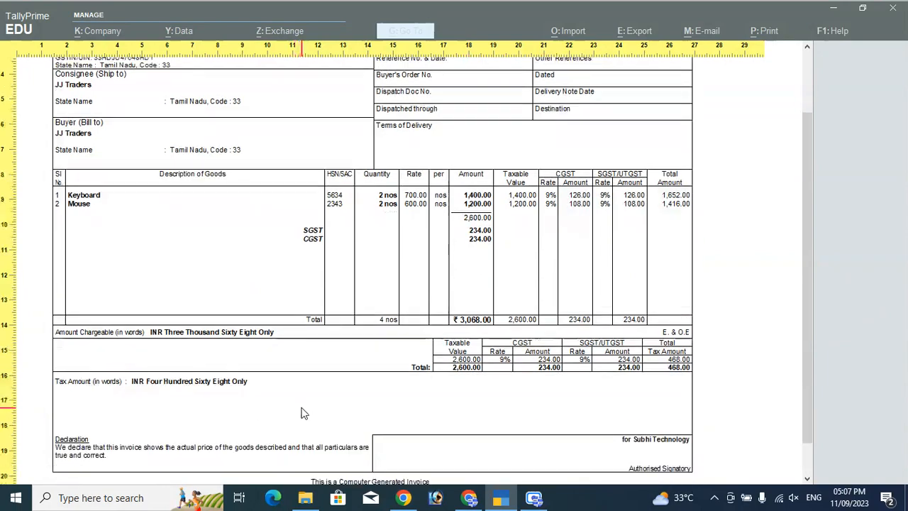
scroll(302, 413, "down", 1)
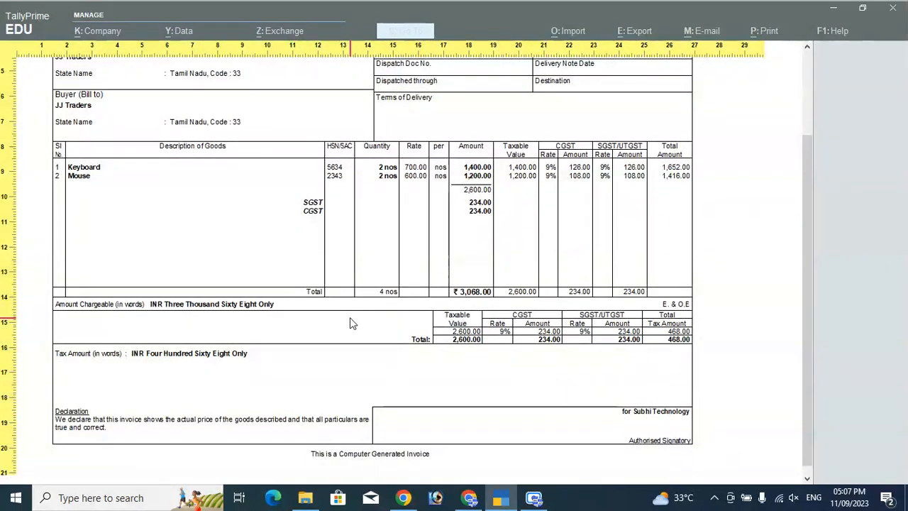
scroll(350, 324, "up", 4)
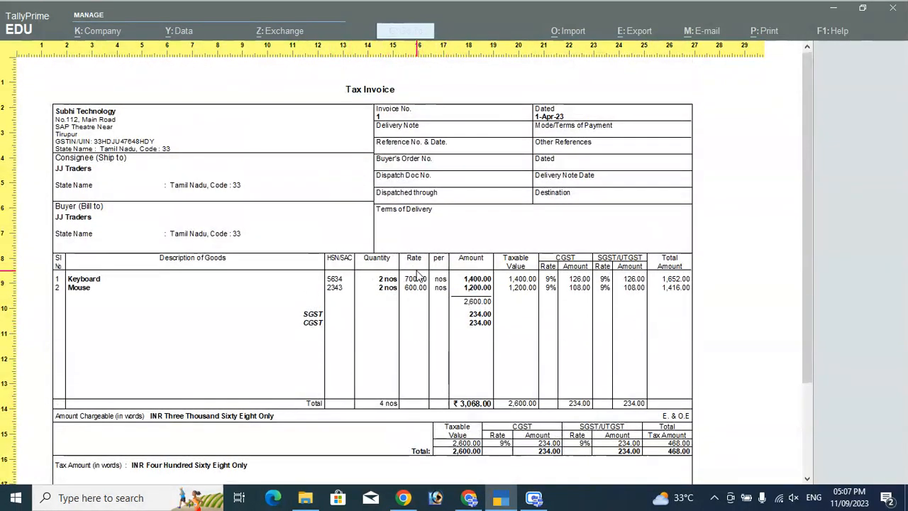
key("Escape")
key("Escape")
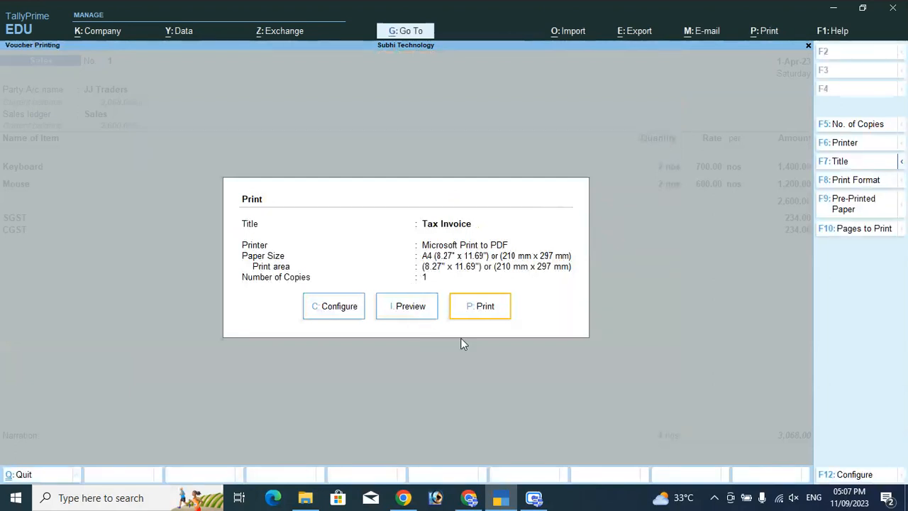
left_click(337, 308)
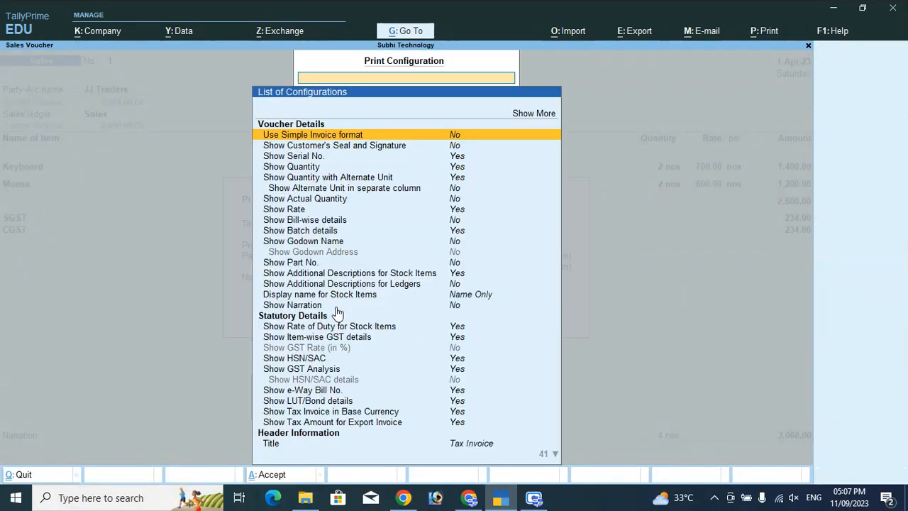
key("Down")
key("Down")
key("Down")
key("Down")
key("Down")
key("Down")
key("Down")
key("Down")
key("Down")
key("Down")
key("Down")
key("Down")
key("Down")
key("Down")
key("Down")
key("Down")
key("Down")
key("Down")
key("Down")
key("Down")
key("Down")
key("Down")
key("Down")
key("Down")
key("Down")
key("Down")
key("Down")
key("Down")
key("Down")
key("Down")
key("Down")
key("Up")
key("Up")
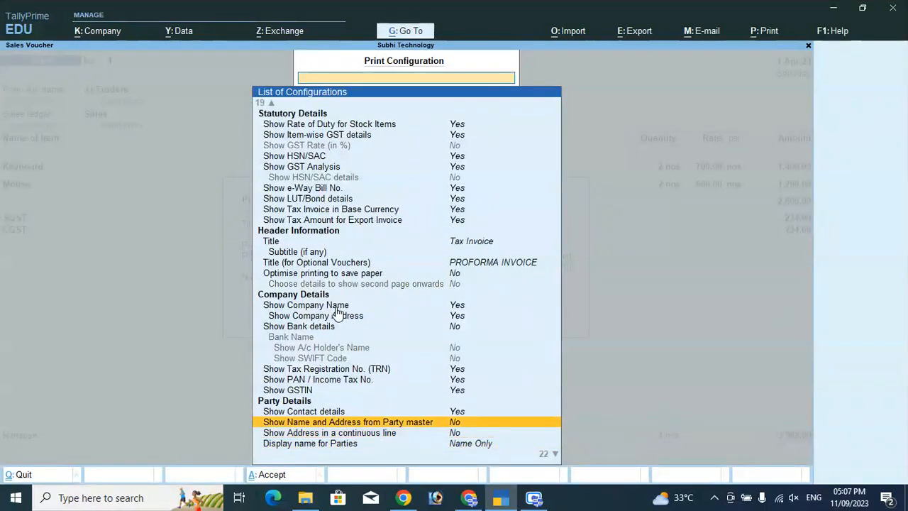
key("Up")
key("Up")
key("Down")
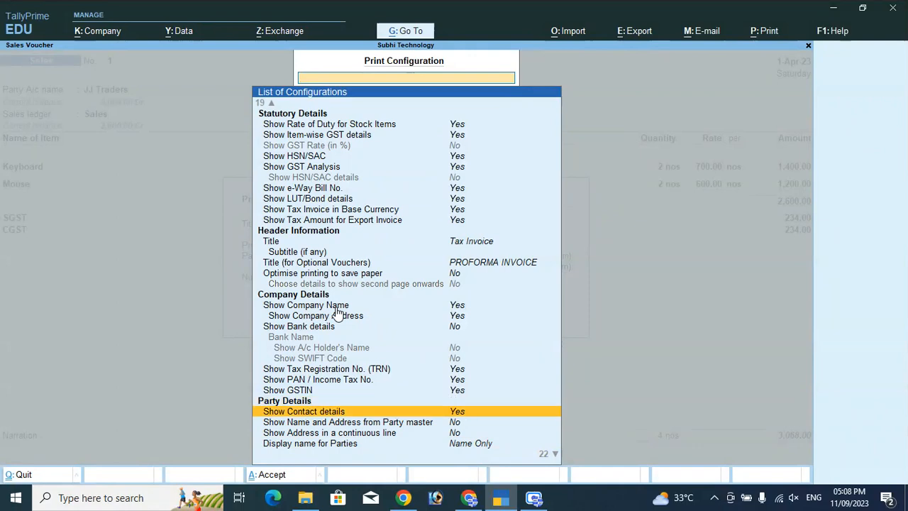
key("Down")
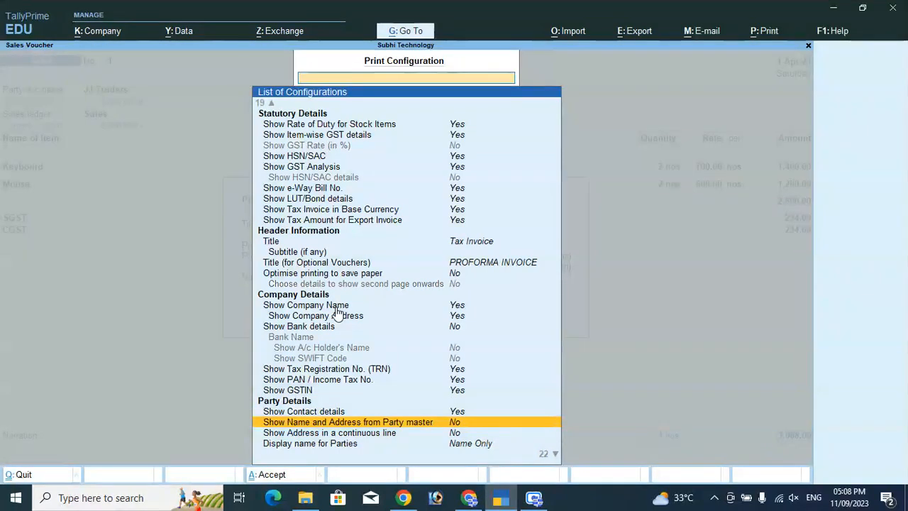
type("Y")
key("Return")
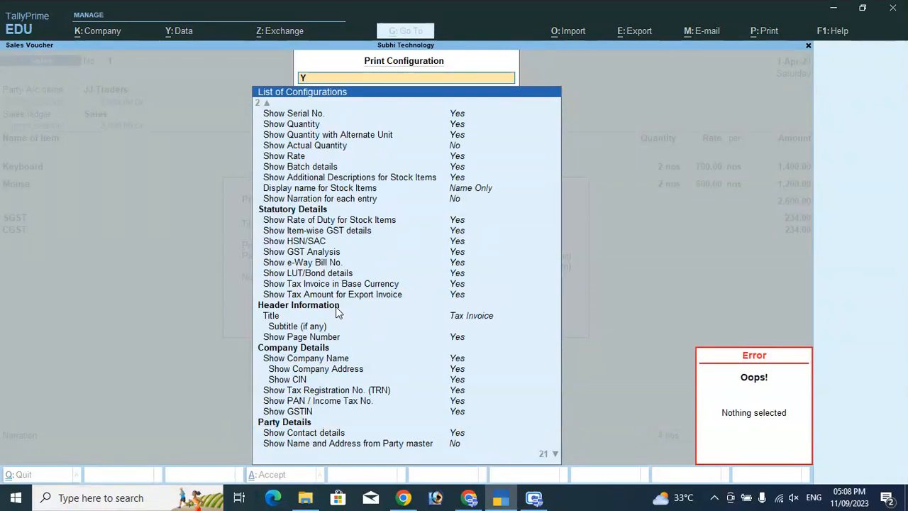
key("Escape")
scroll(348, 354, "down", 6)
scroll(348, 355, "up", 10)
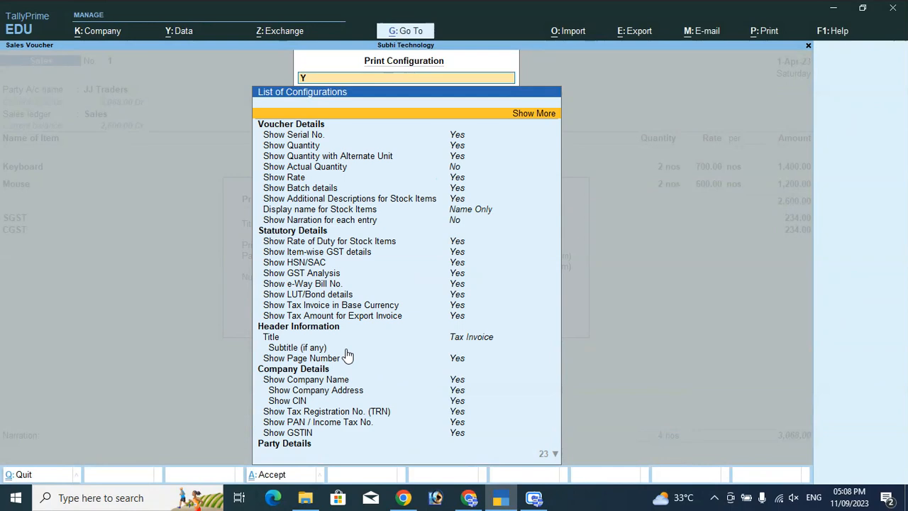
key("Return")
key("Escape")
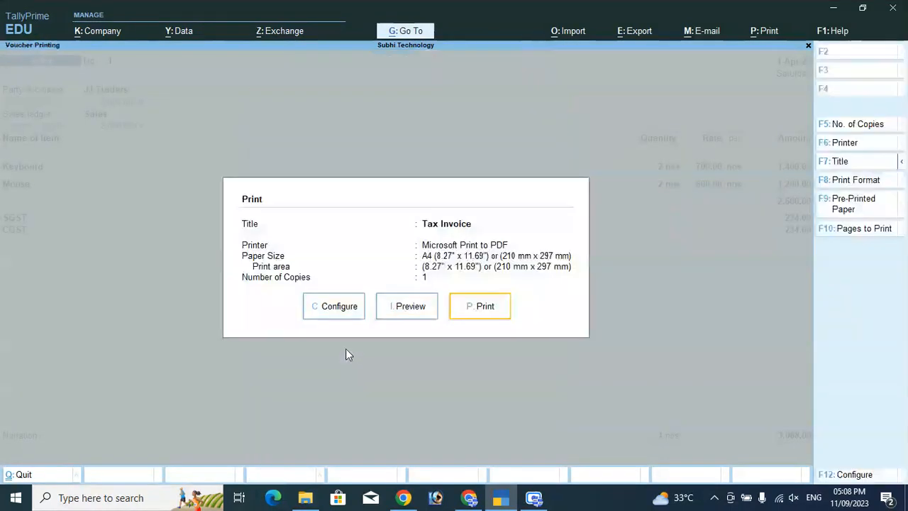